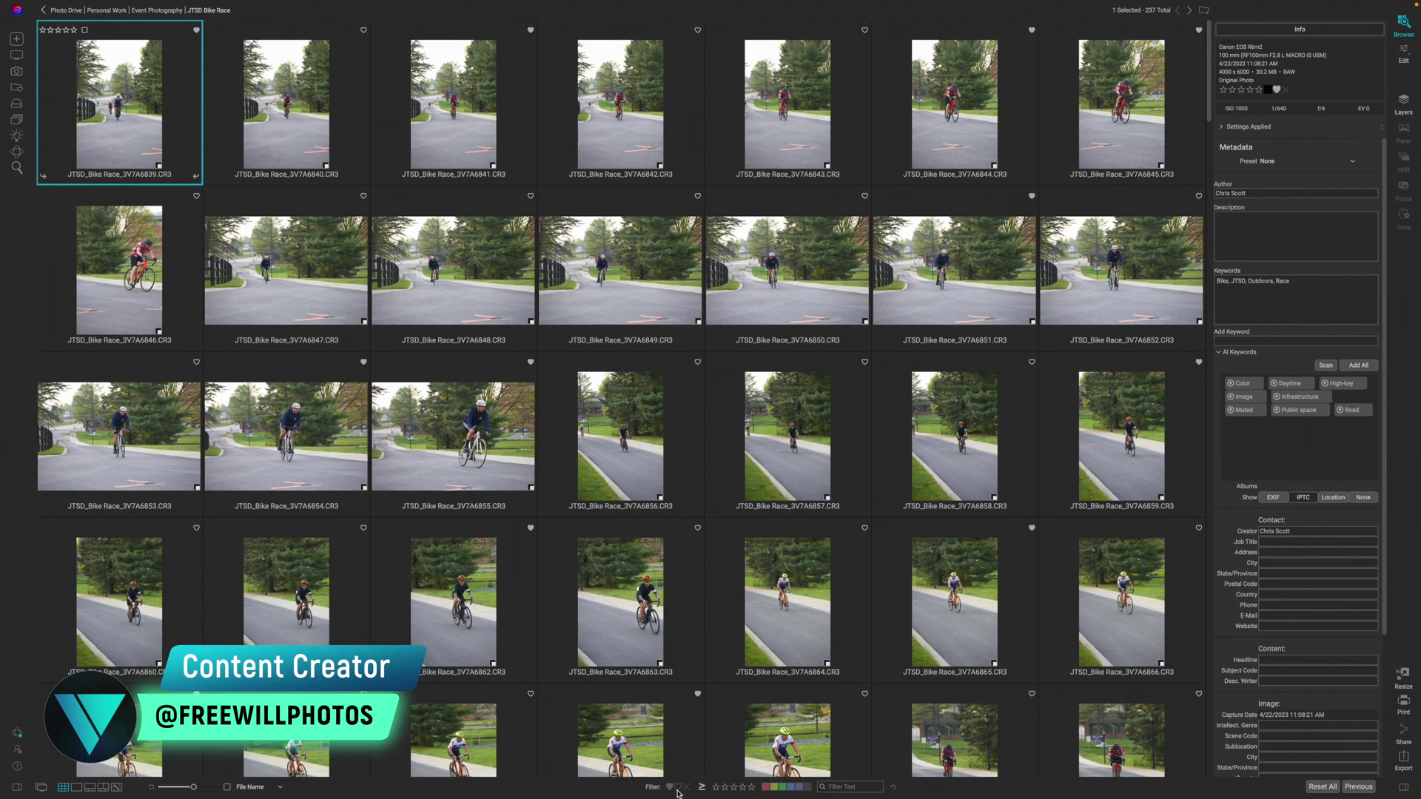
- Filter the race shoot to favourited photos and open the first one in Edit
left_click(671, 788)
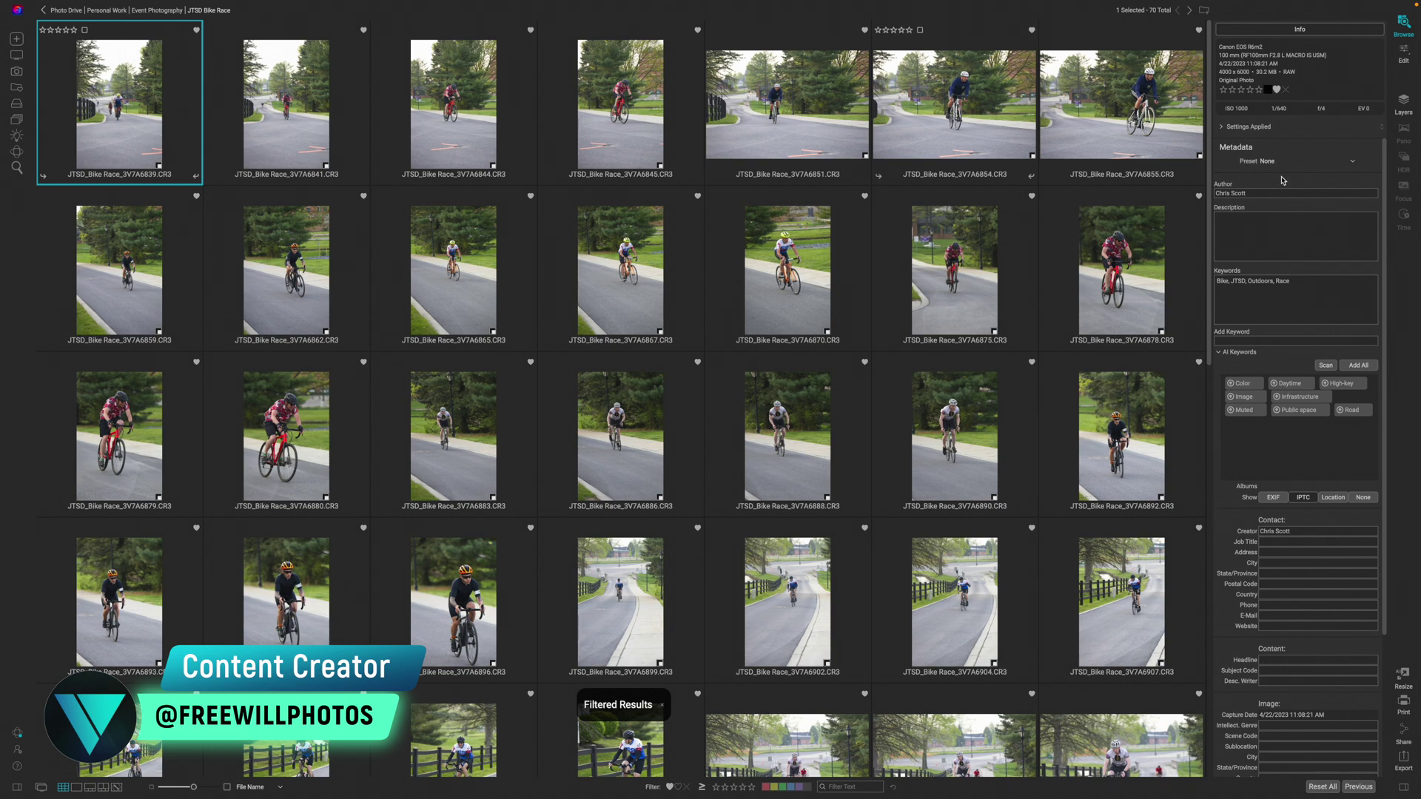
left_click(1406, 55)
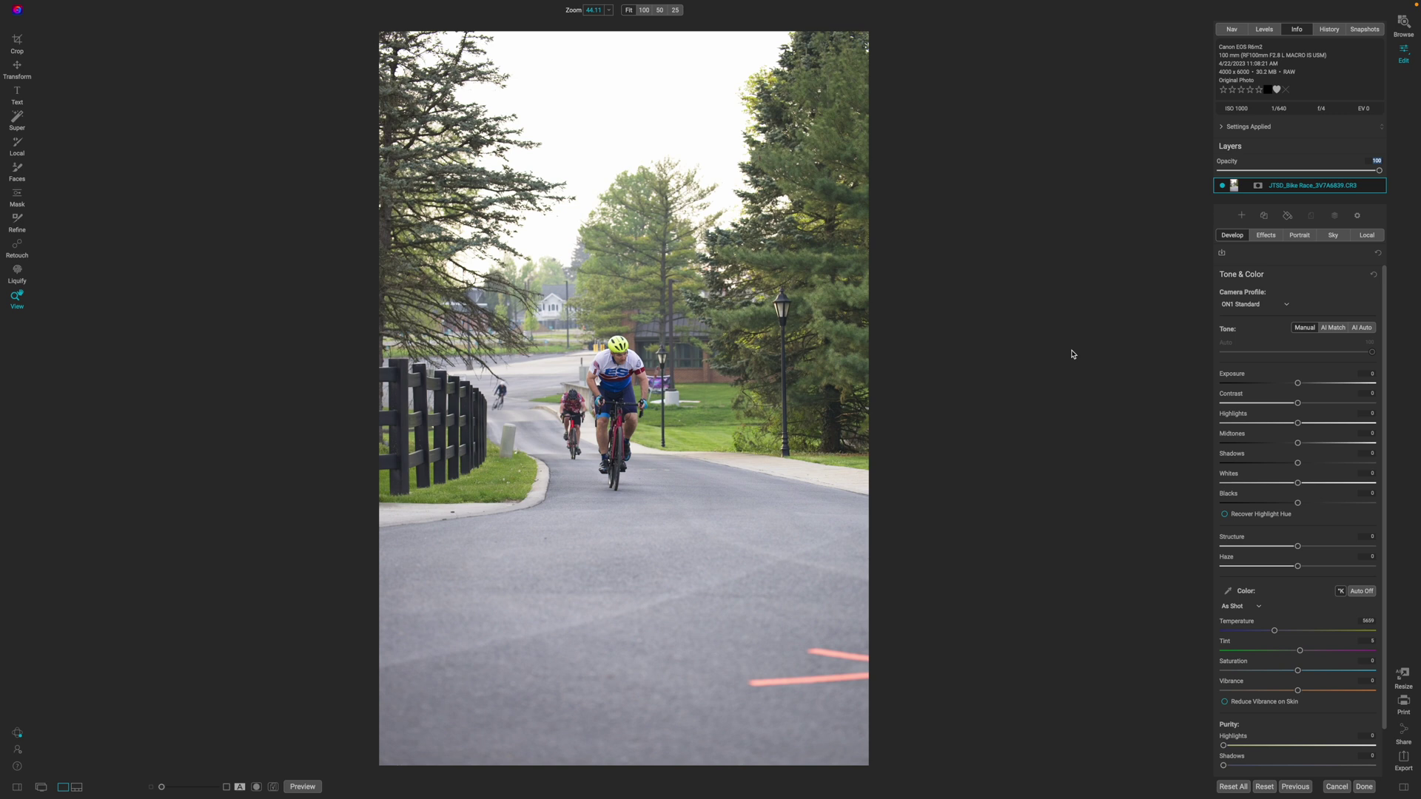
left_click(77, 788)
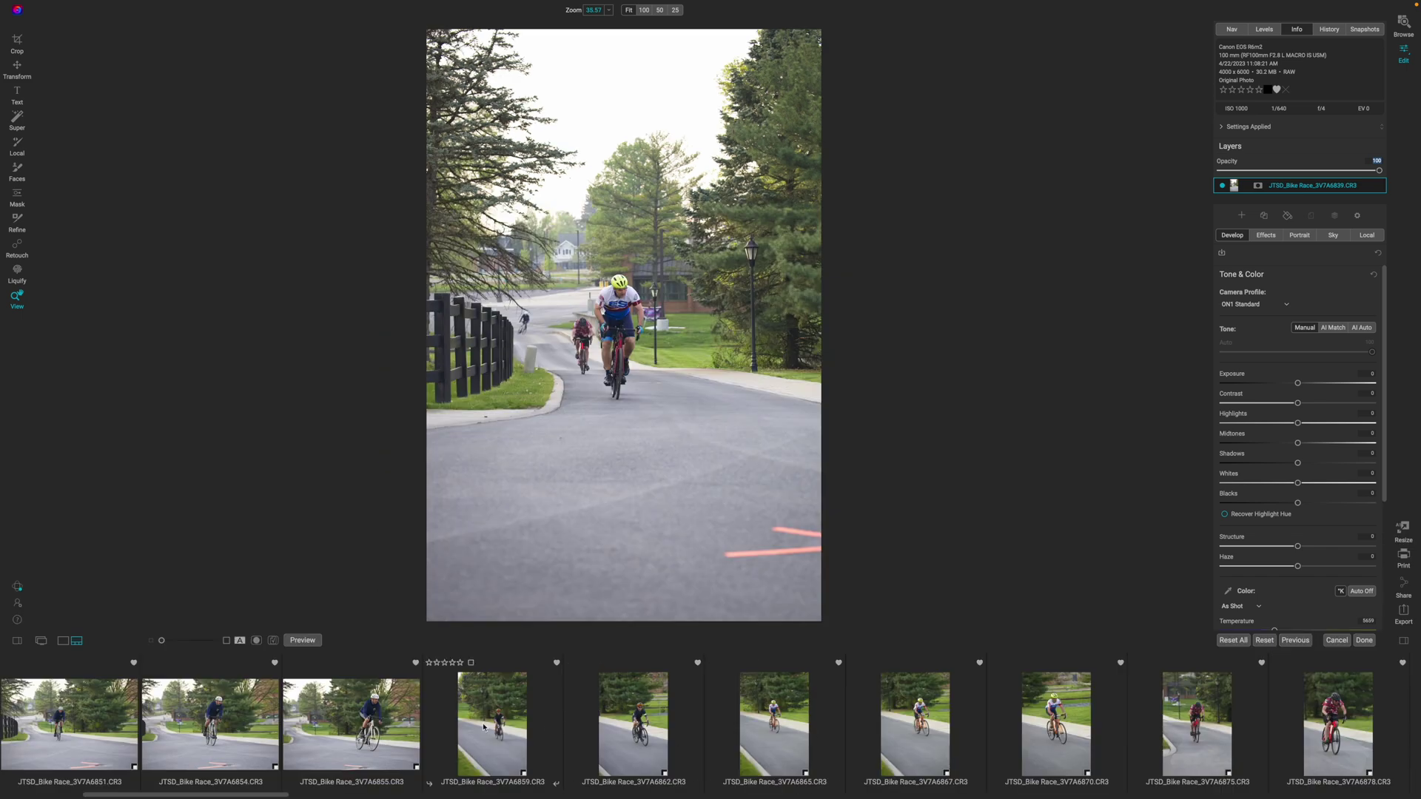
scroll(484, 728, "up", 4)
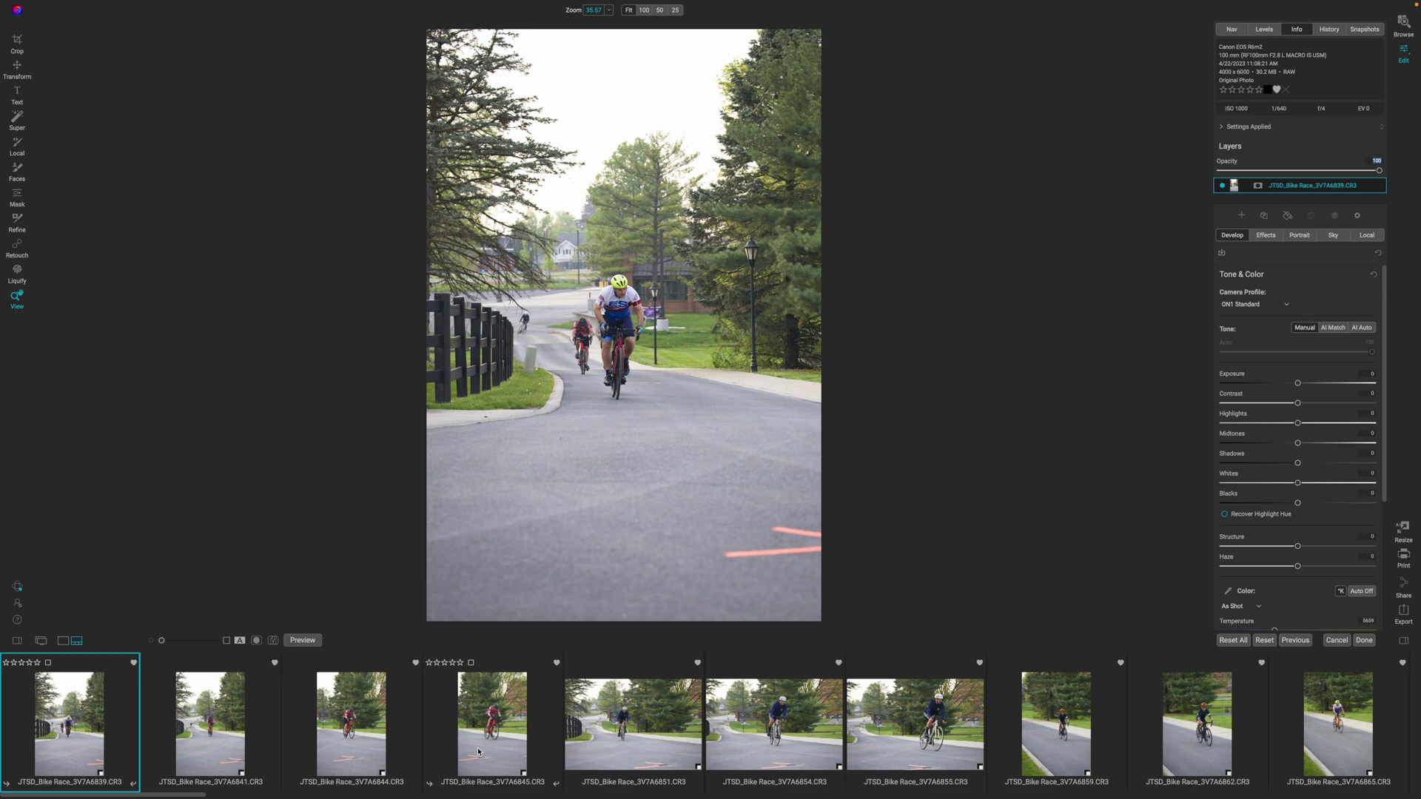
key("ctrl+shift+f")
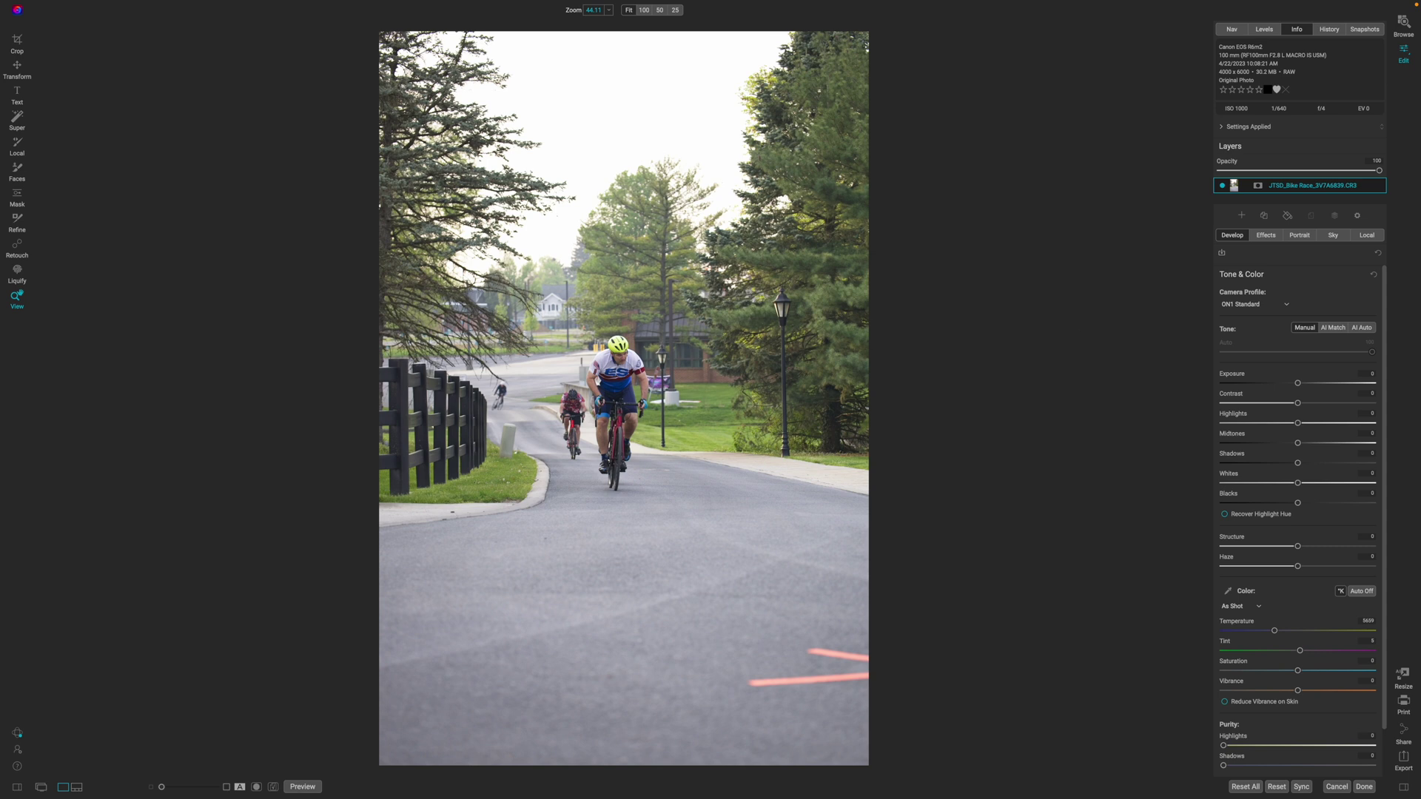
- Try sampling white balance from the cyclist's jersey, then reset it to As Shot
left_click(1228, 591)
left_click(632, 358)
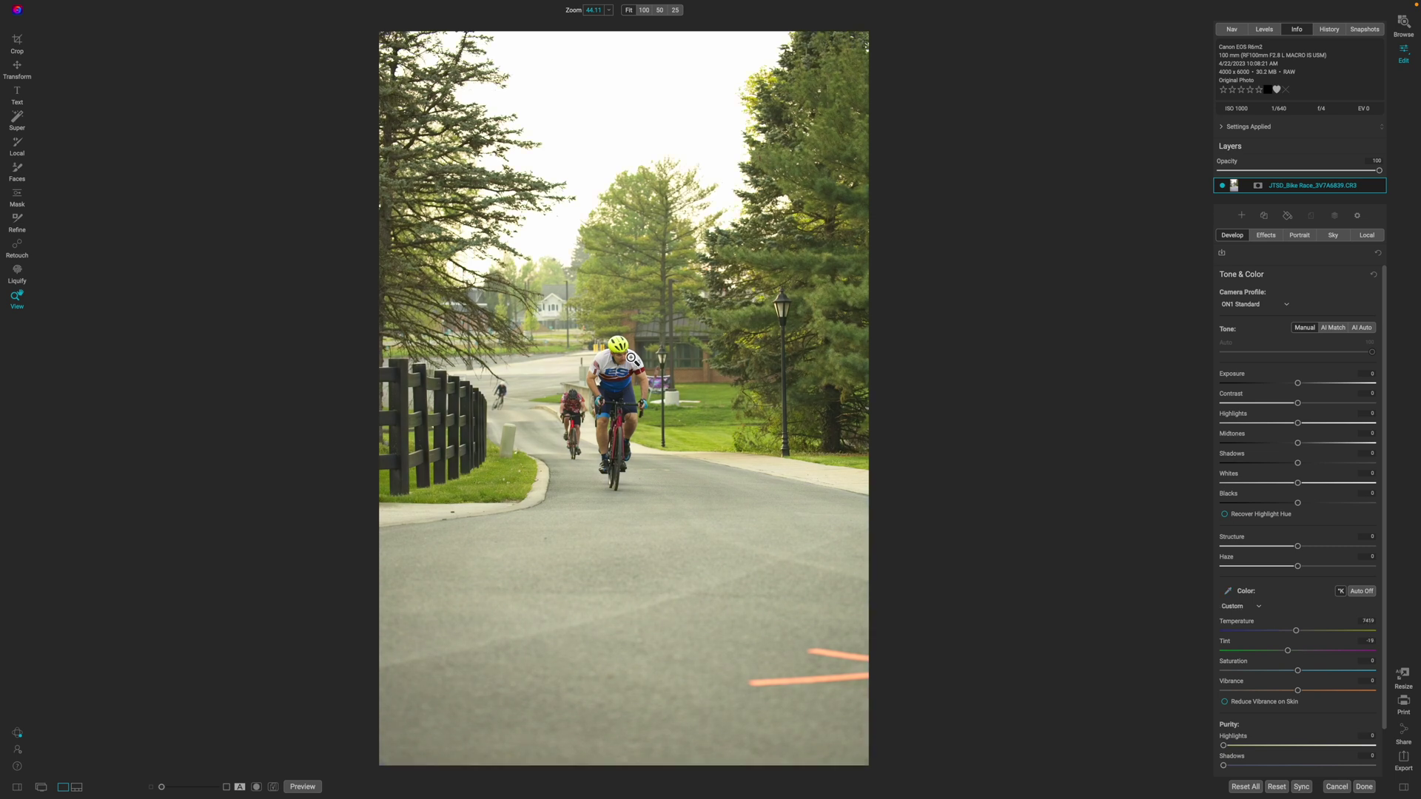
left_click(1257, 607)
left_click(1249, 624)
left_click(836, 399)
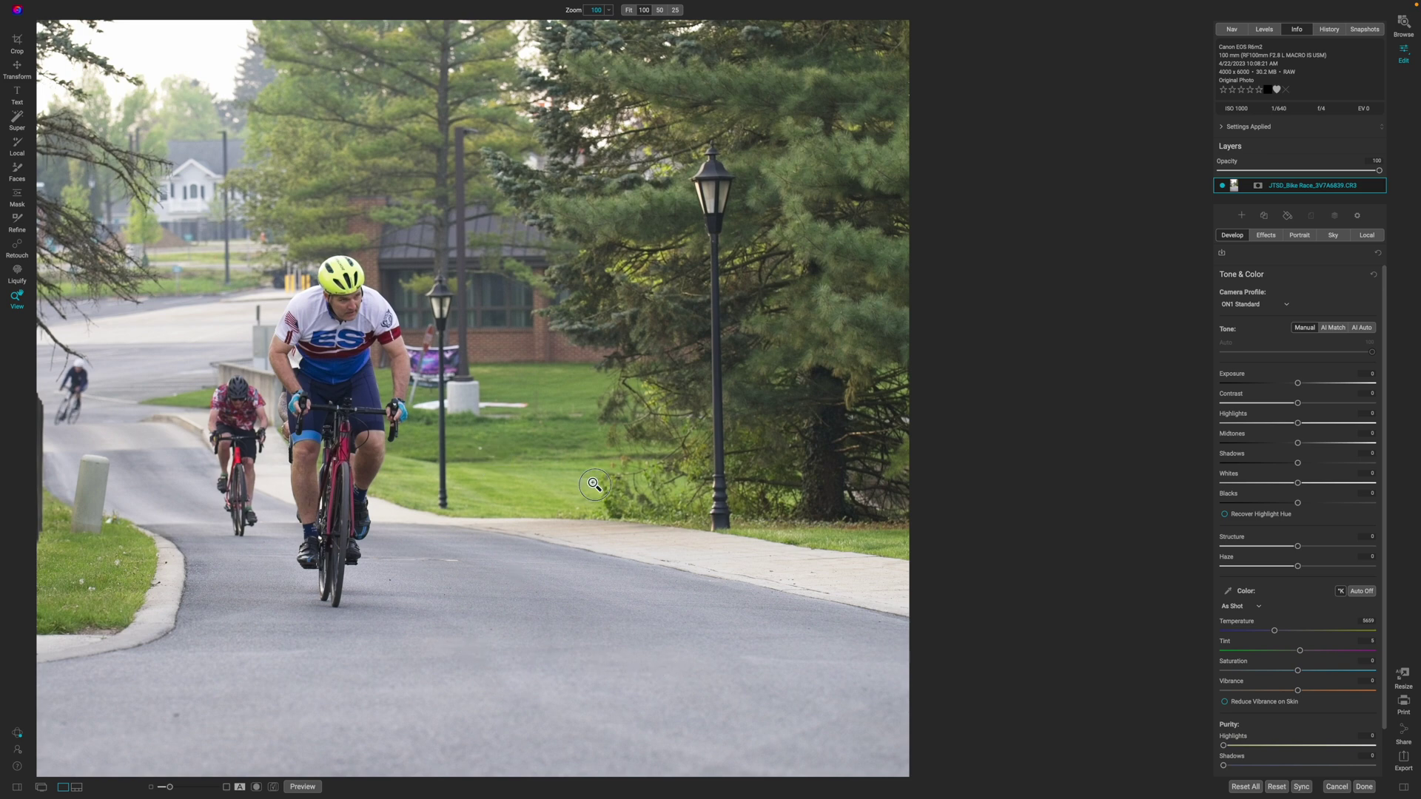
left_click(633, 494)
left_click(604, 437)
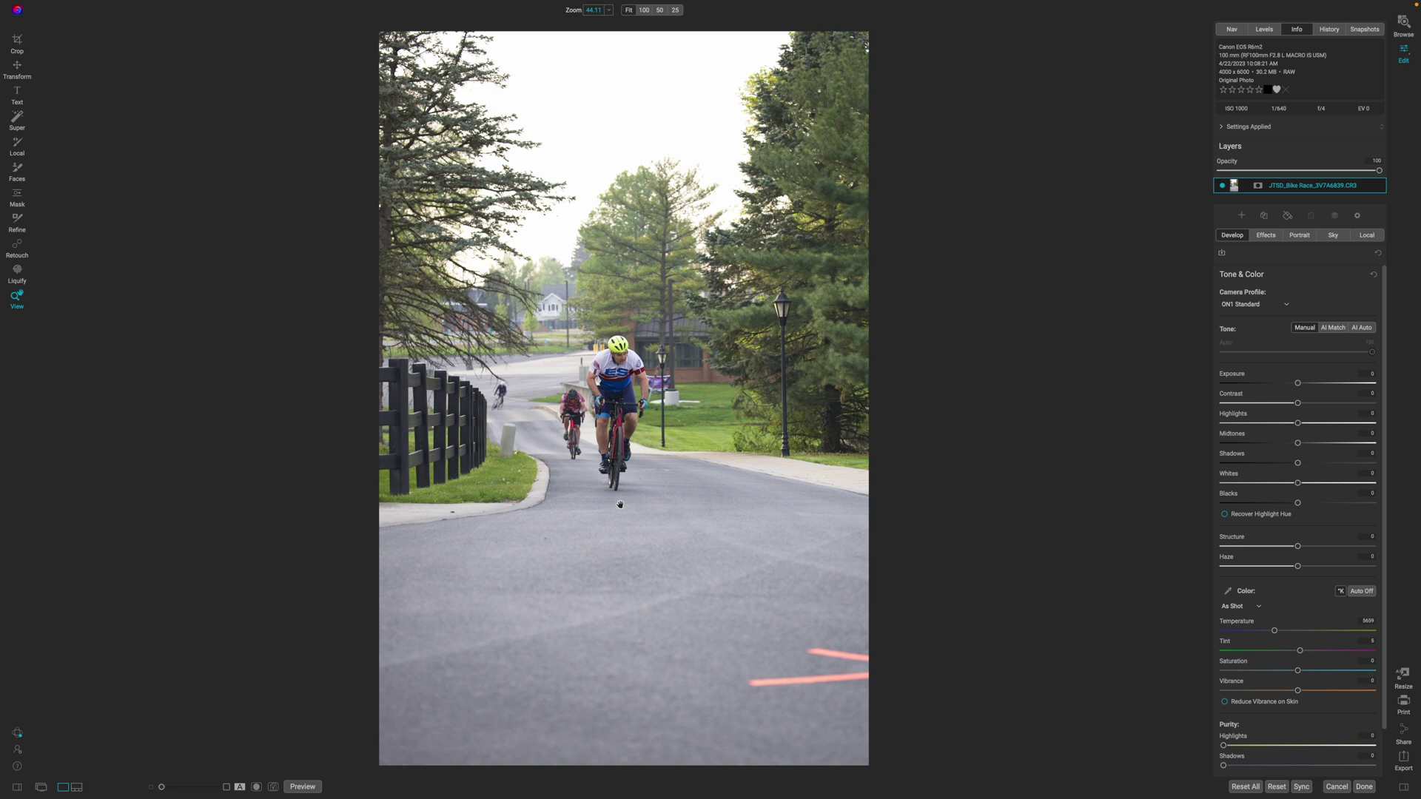
- Expand and collapse Noise & Sharpening, then reopen the Tone & Color section
scroll(1284, 613, "down", 2)
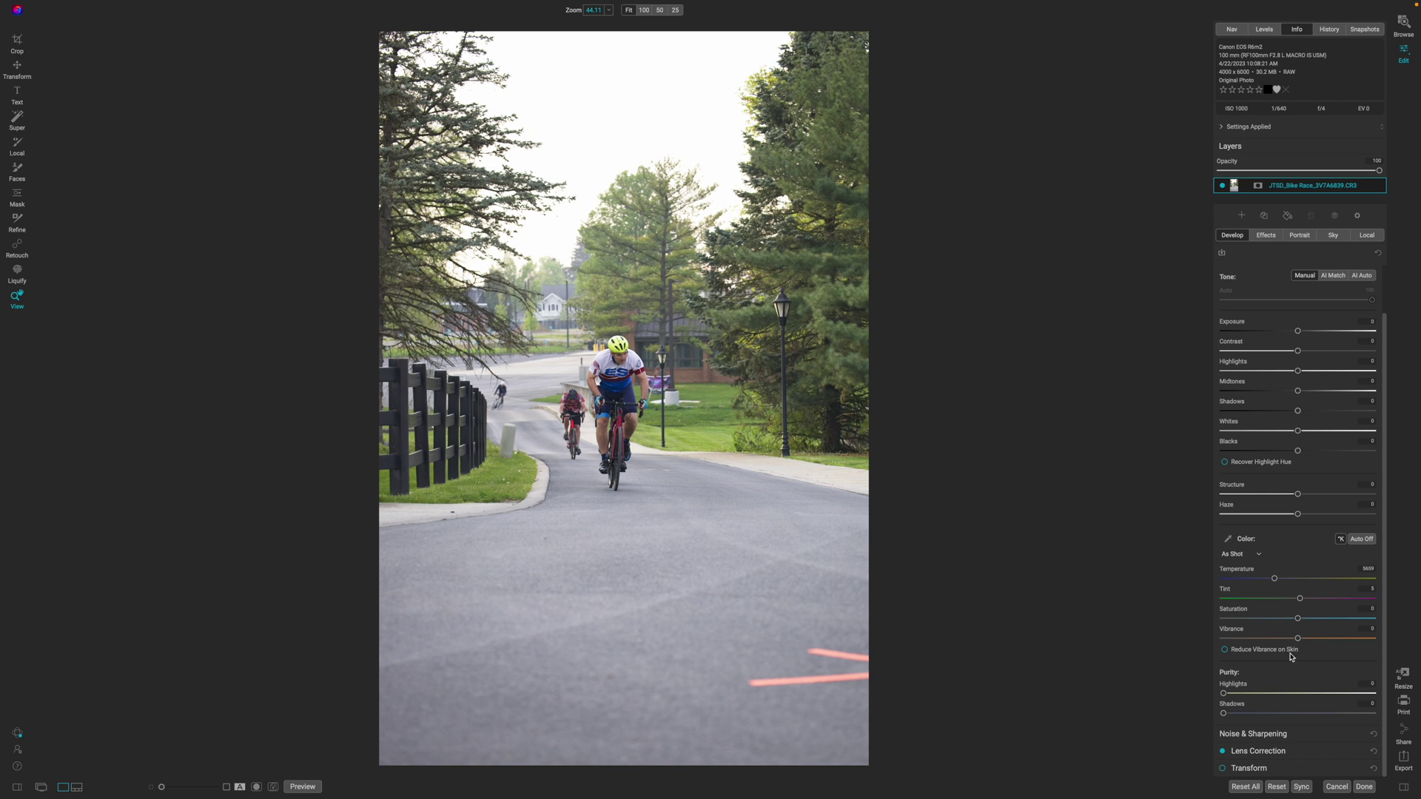
left_click(1286, 735)
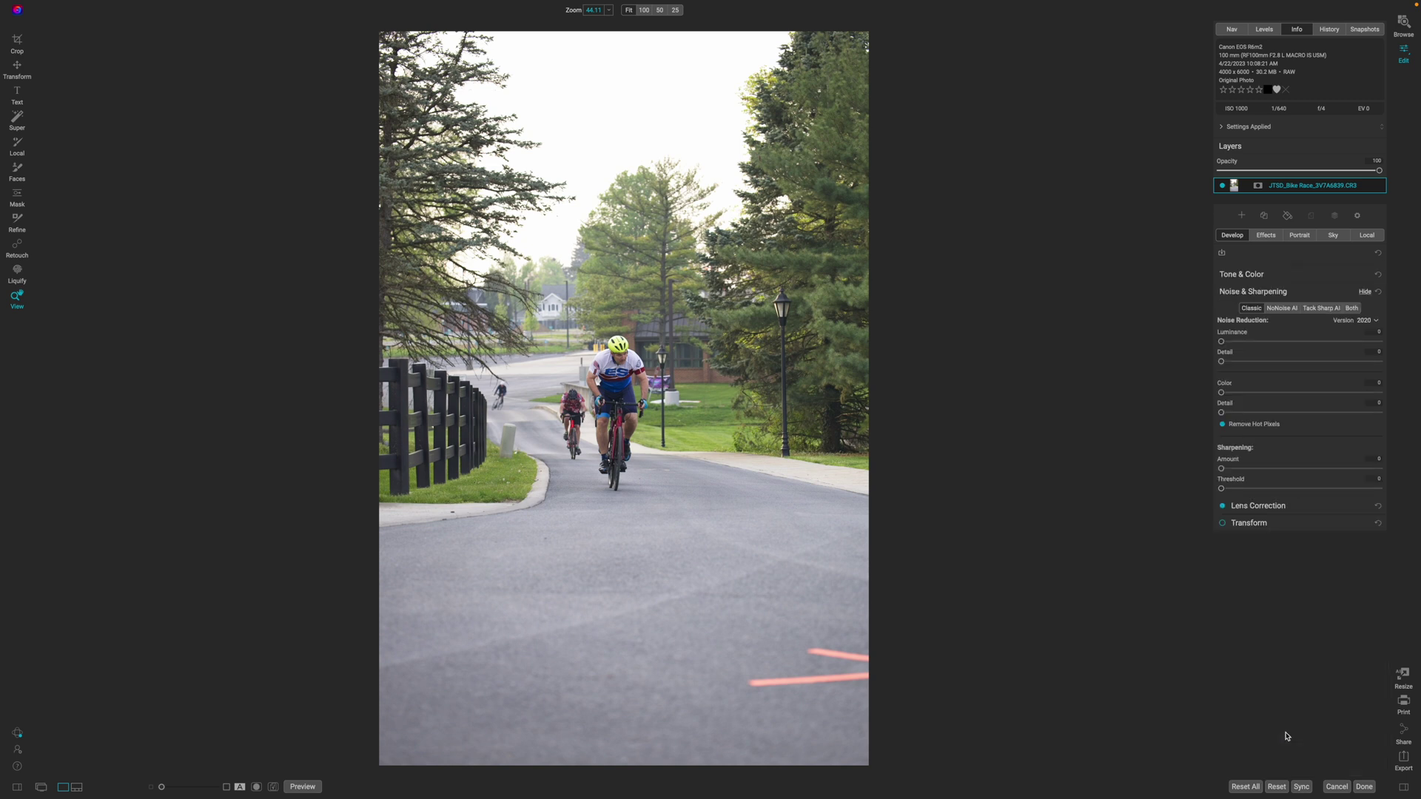
left_click(1301, 291)
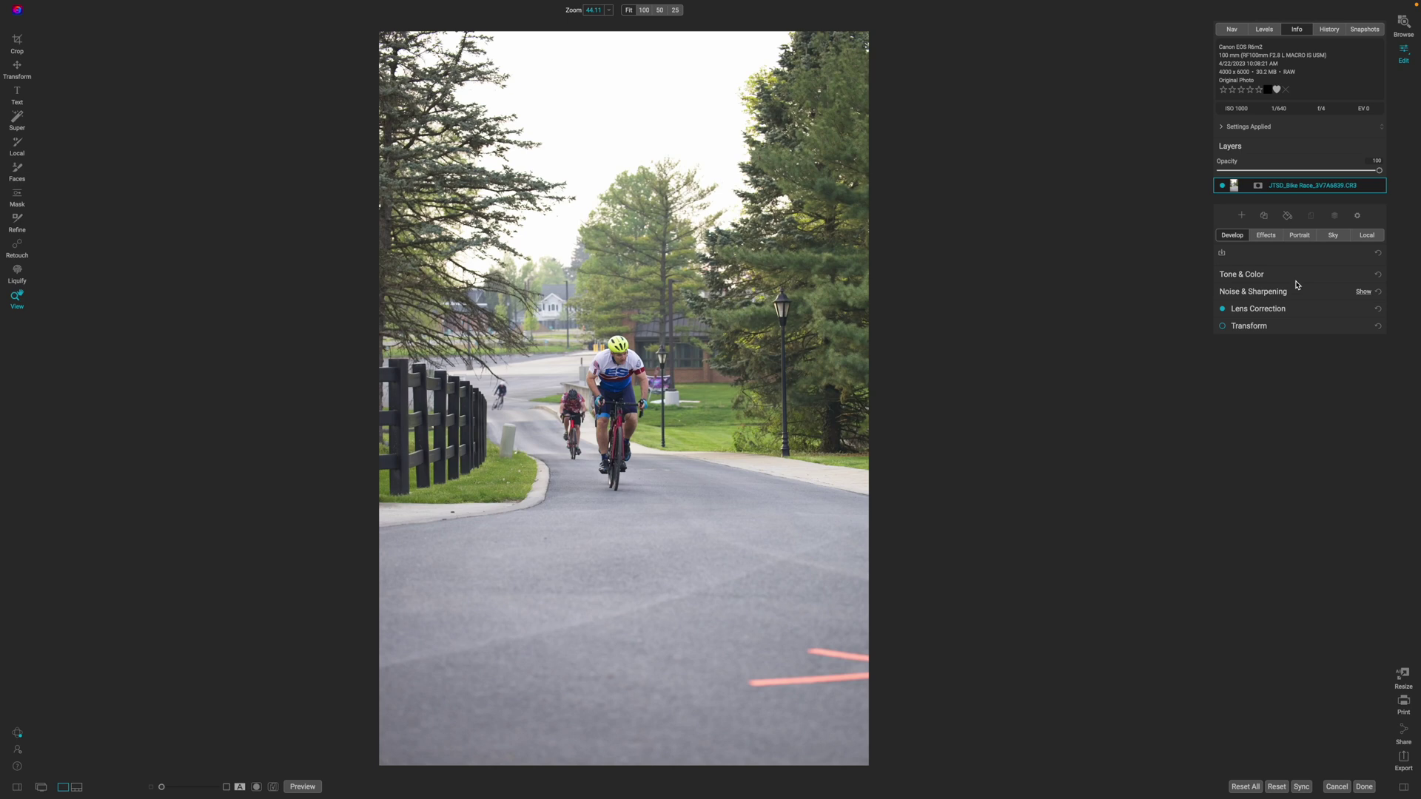
left_click(1296, 279)
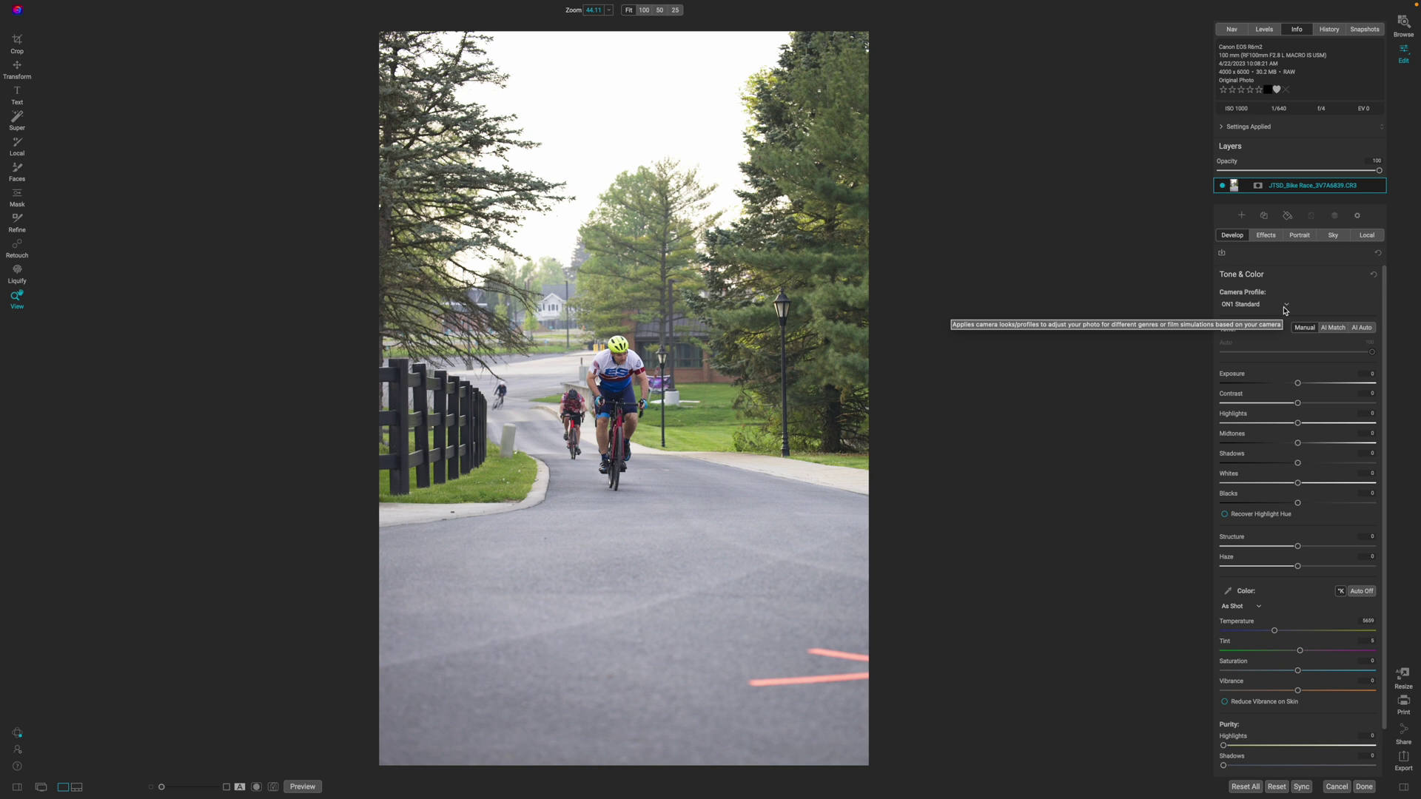
- Change the Camera Profile from ON1 Standard to Camera Portrait
left_click(1285, 310)
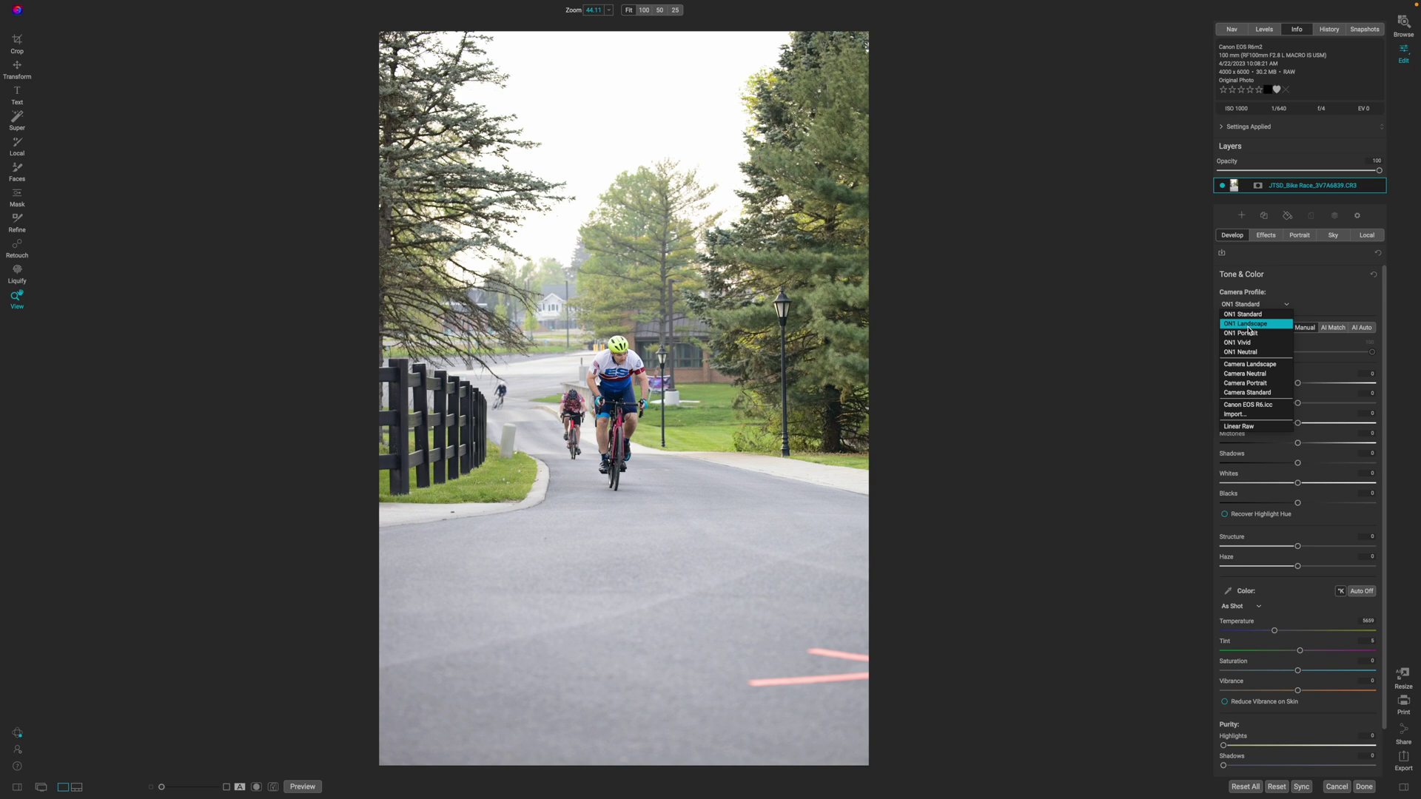
left_click(1245, 384)
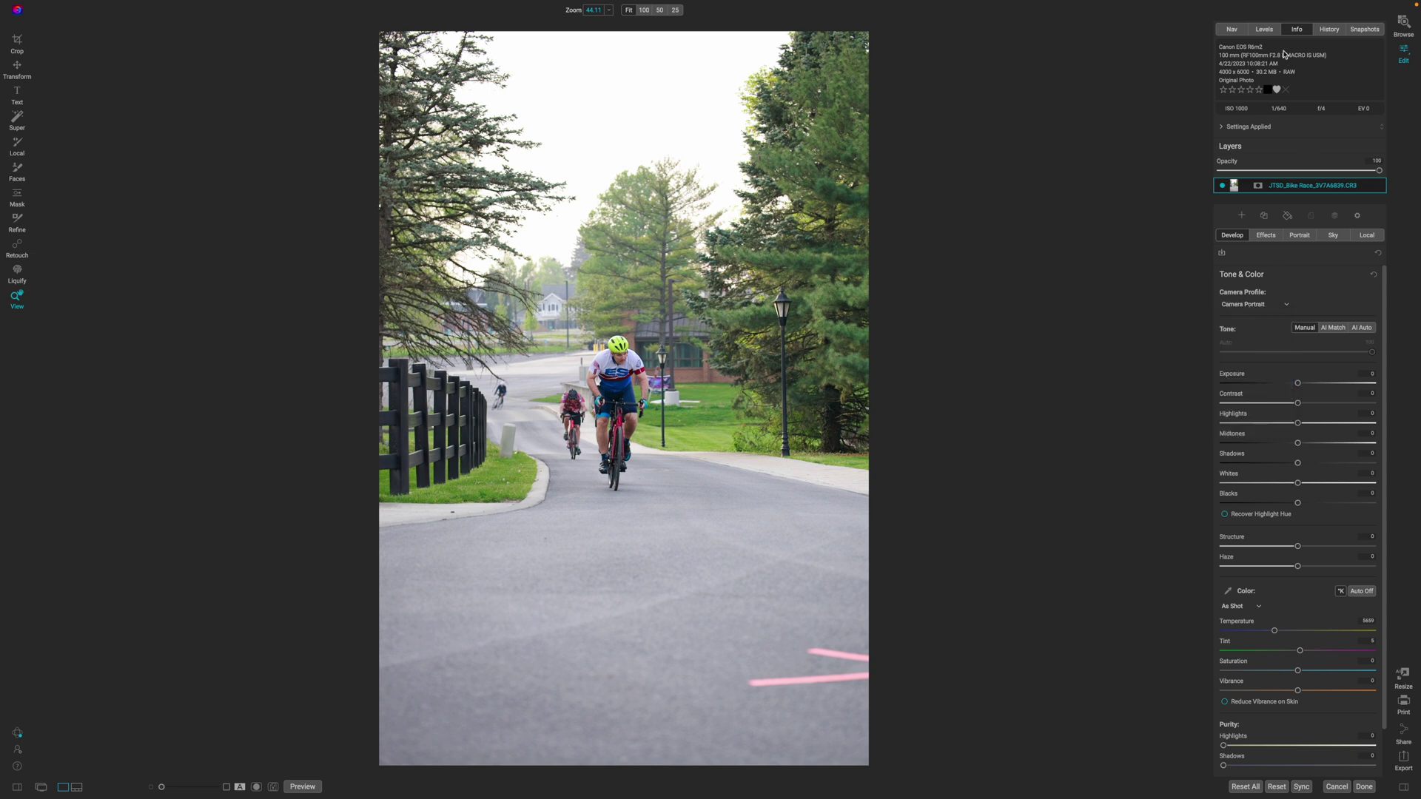
- Show the RGB histogram and check the sky's highlight clipping, then hide the warning
left_click(1272, 31)
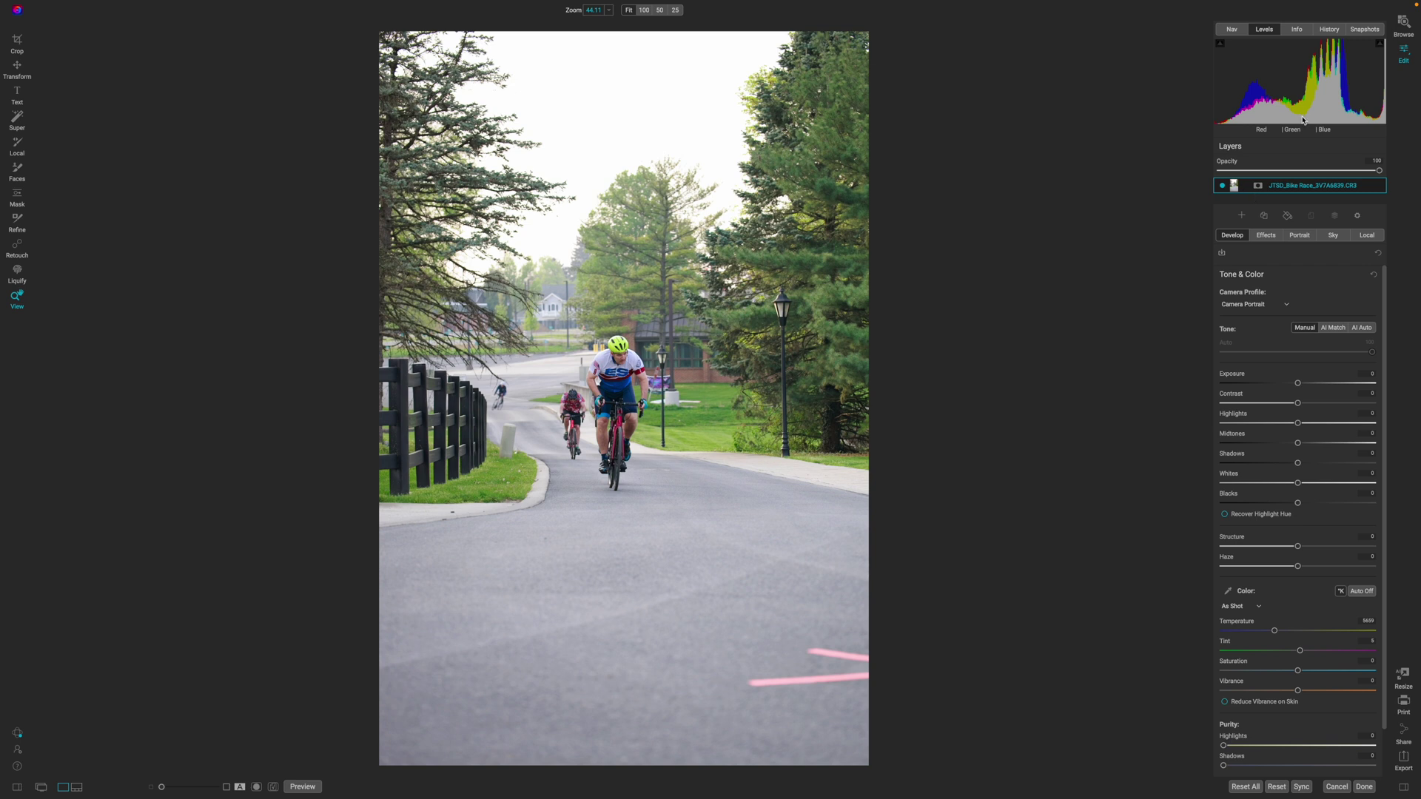
left_click(1355, 59)
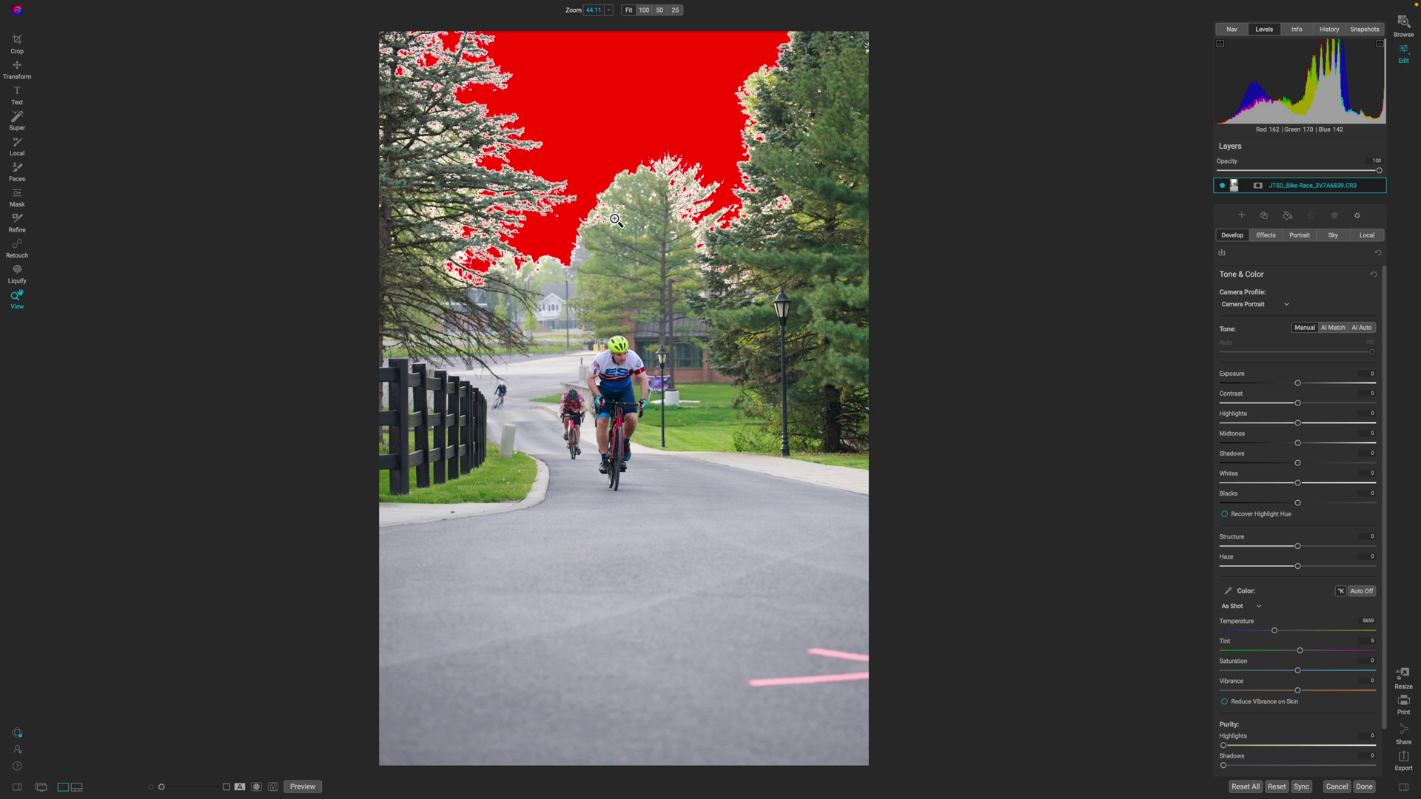
left_click(1379, 43)
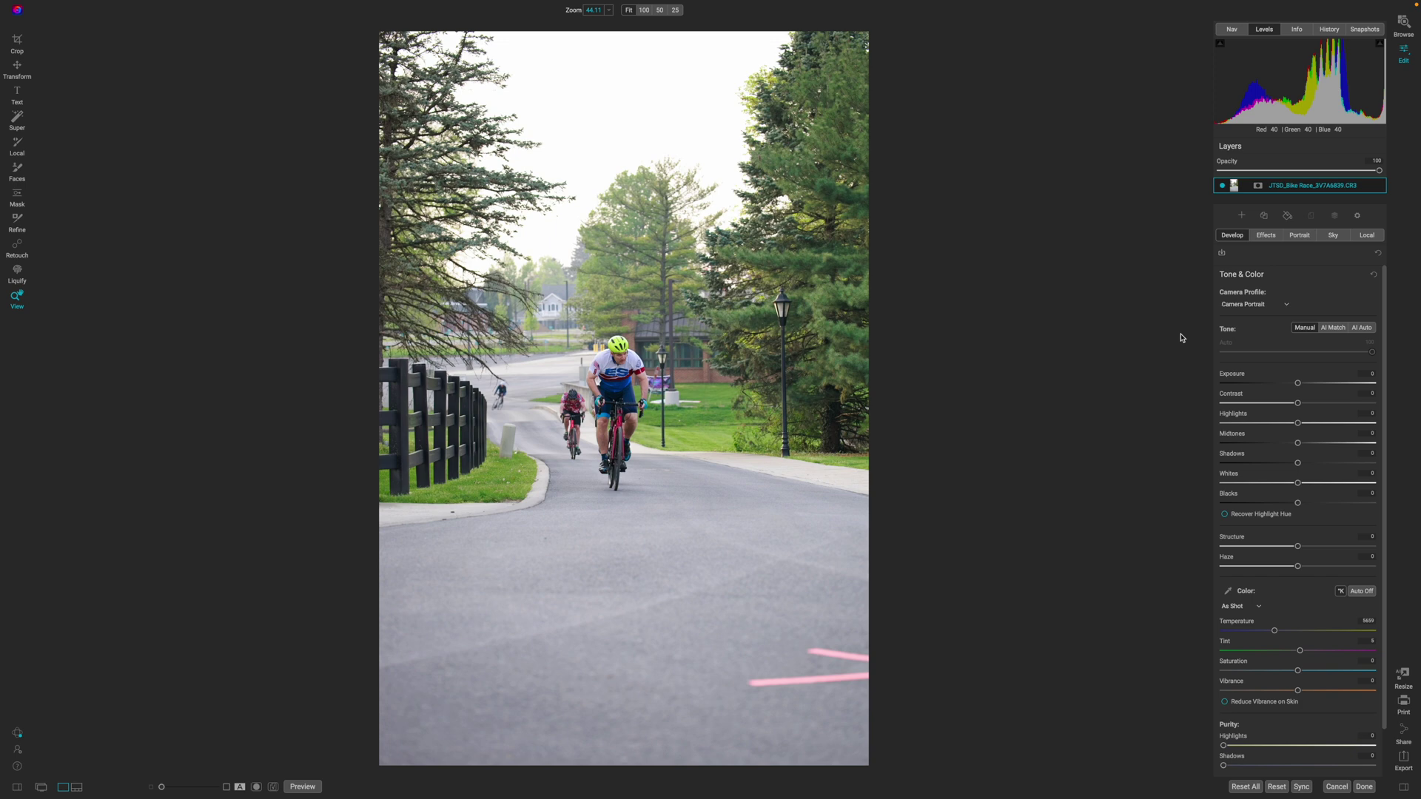
- Add a Curves filter lowering the white point to output 249 at input 254
left_click(1267, 236)
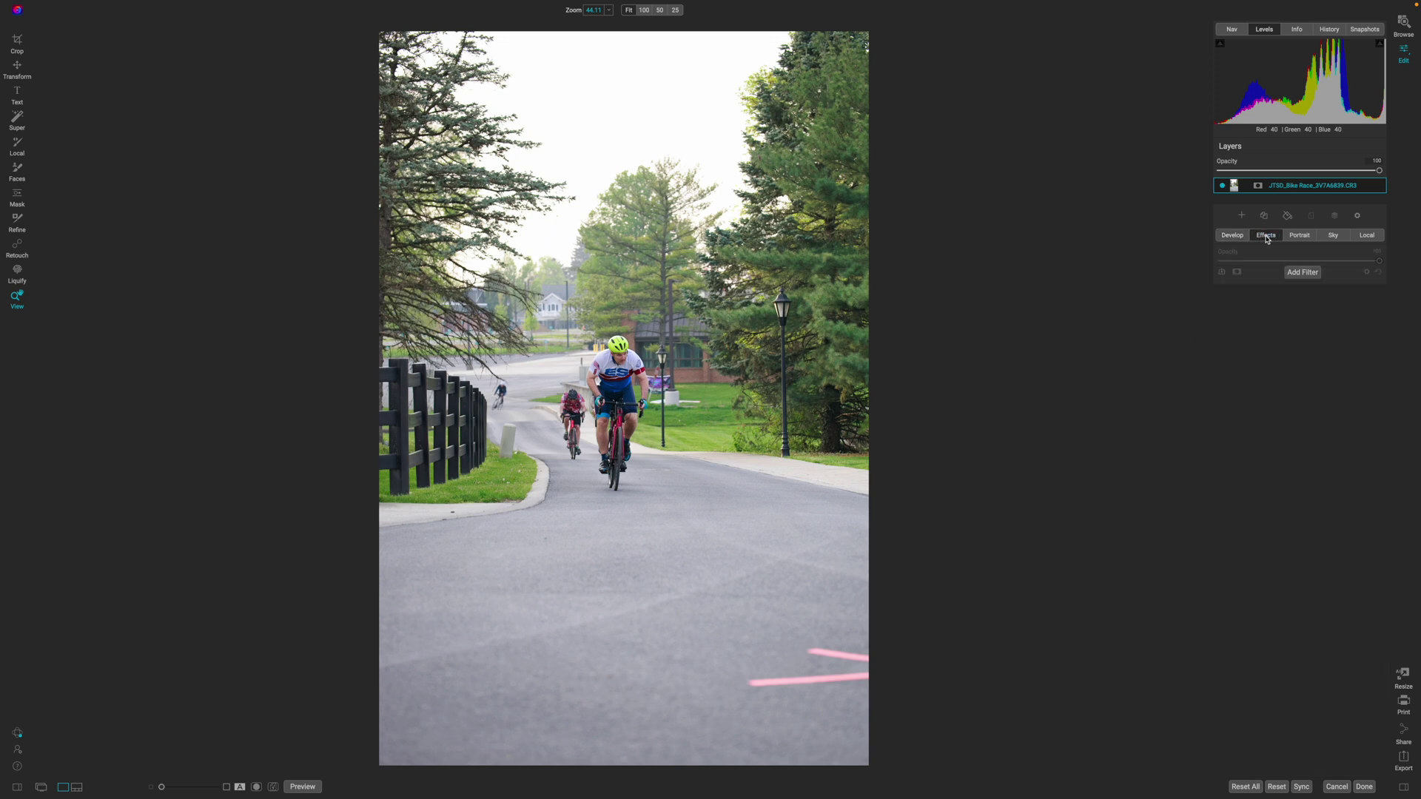
left_click(1294, 274)
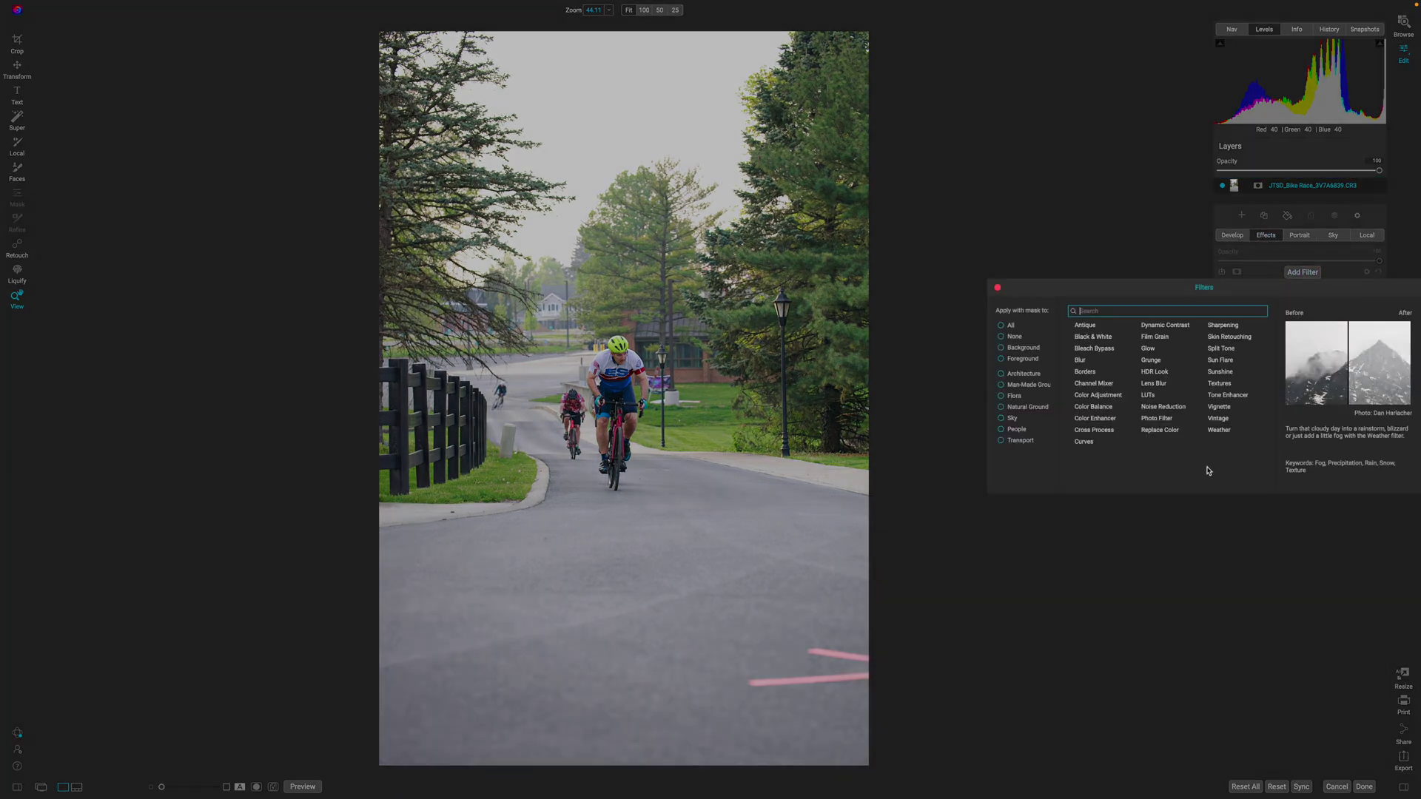
double_click(1094, 450)
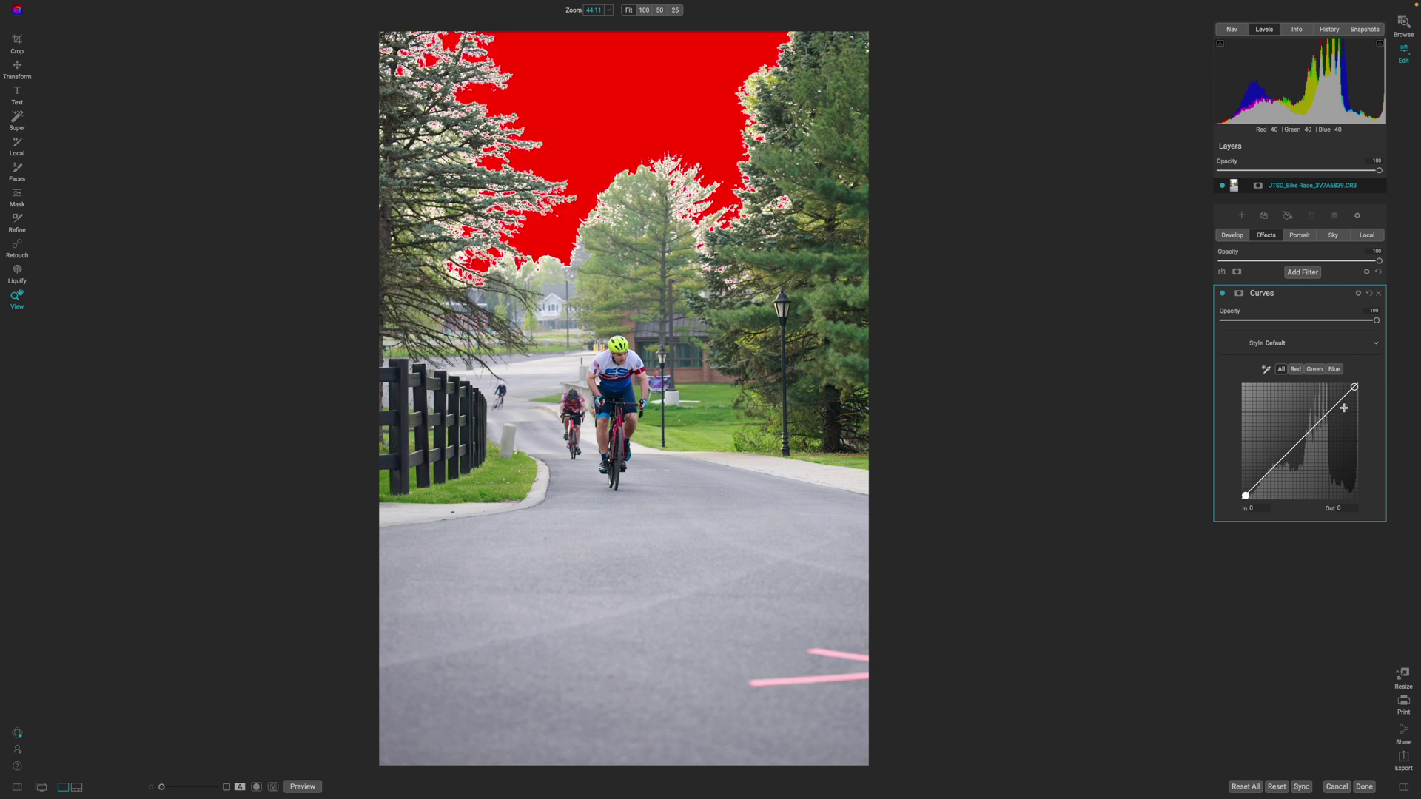
left_click_drag(1354, 387, 1355, 388)
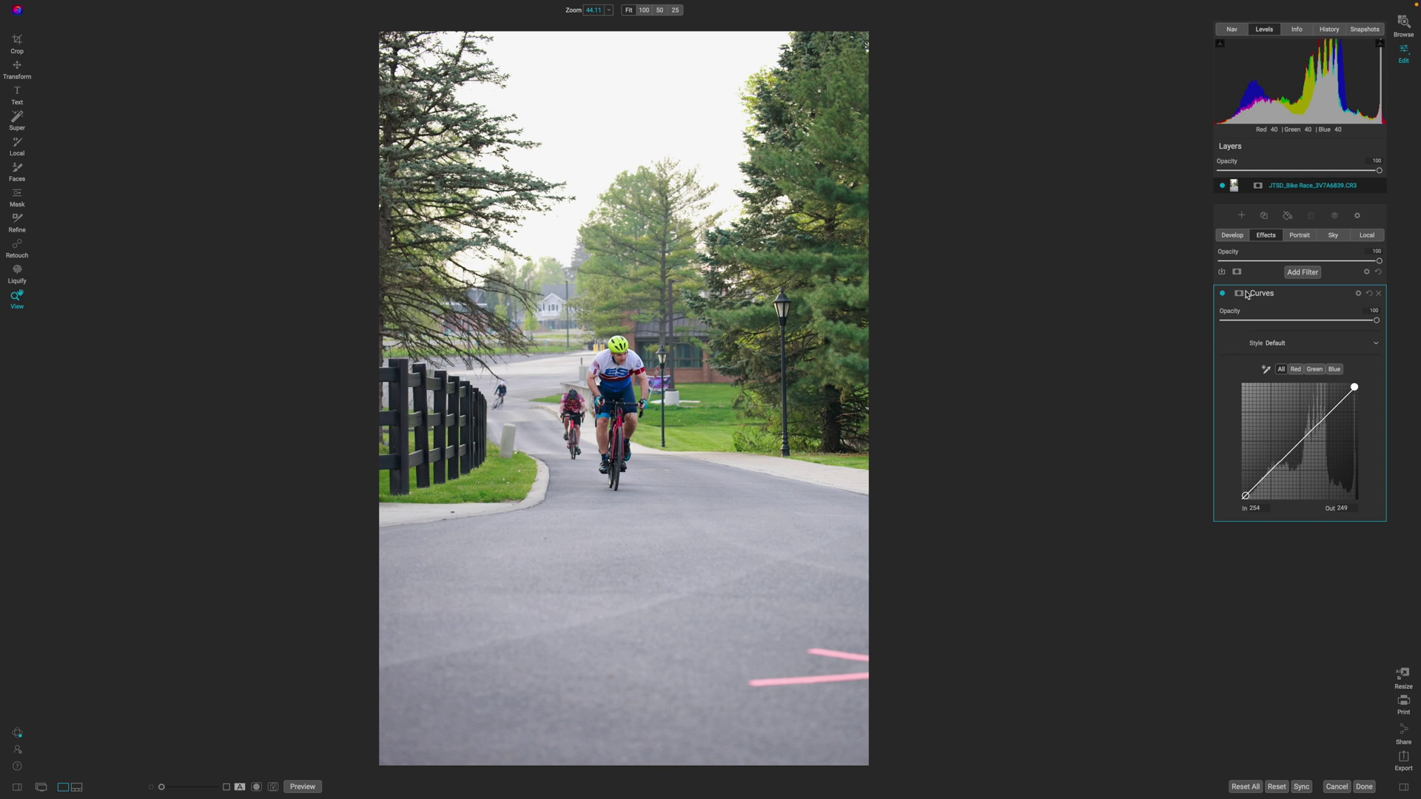
left_click(1245, 237)
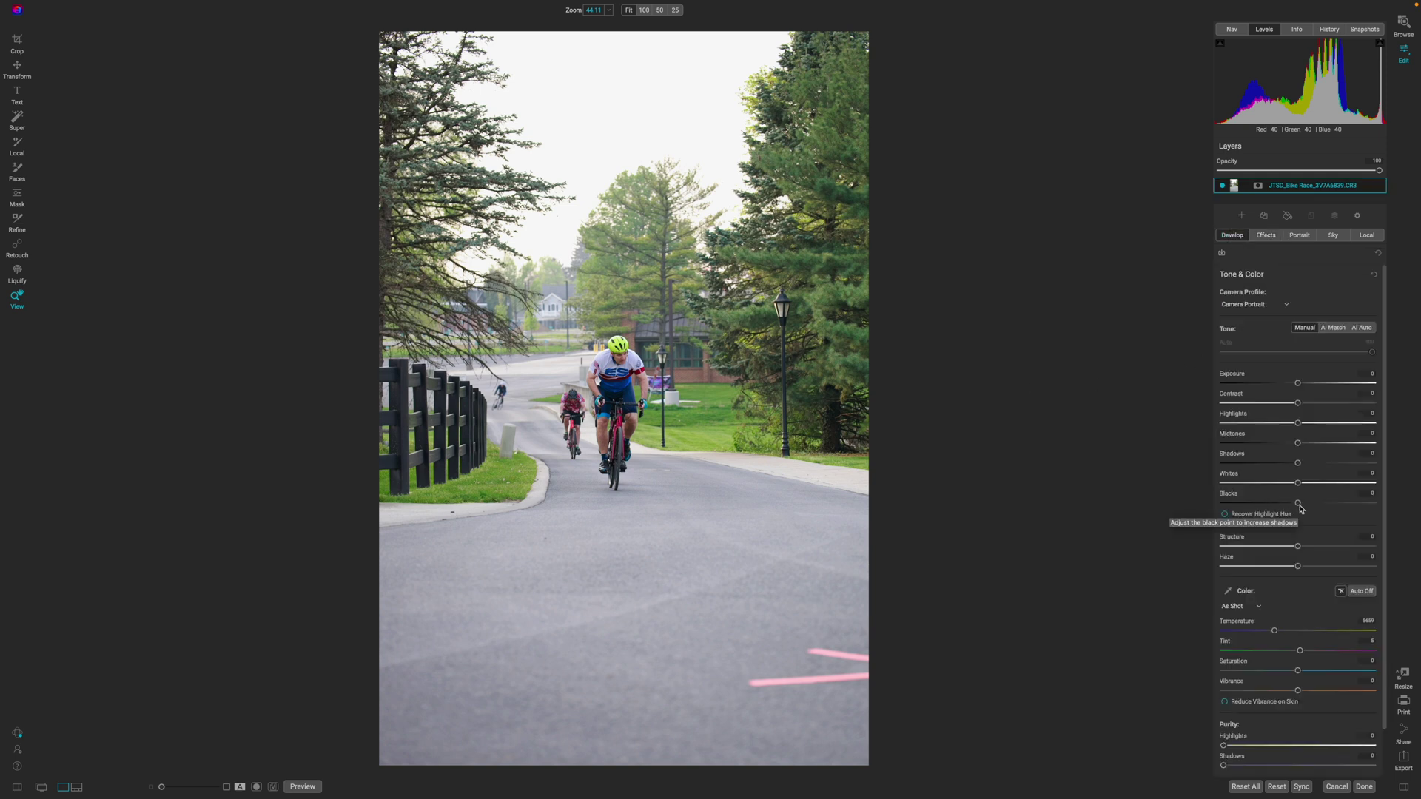
left_click_drag(1297, 383, 1265, 383)
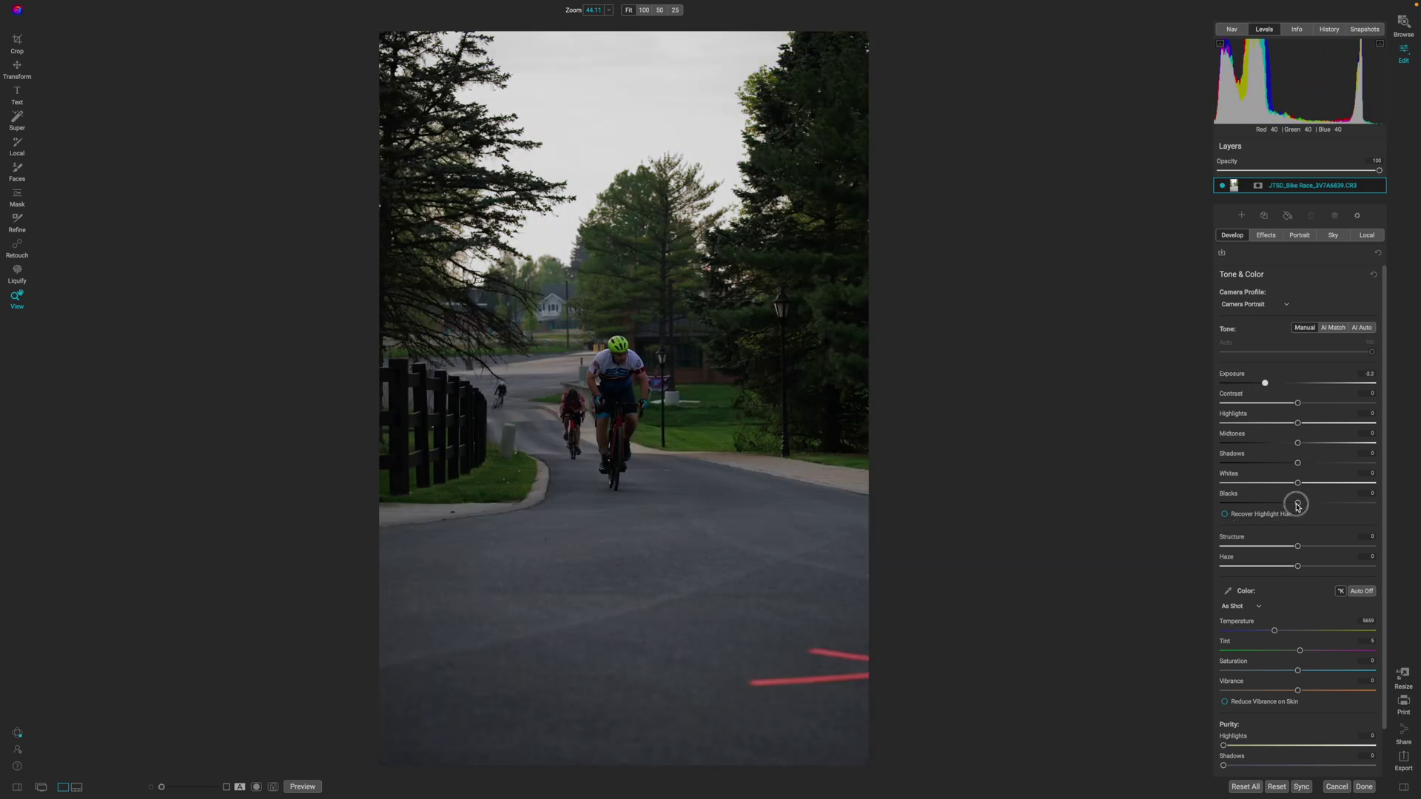
left_click_drag(1296, 502, 1224, 506)
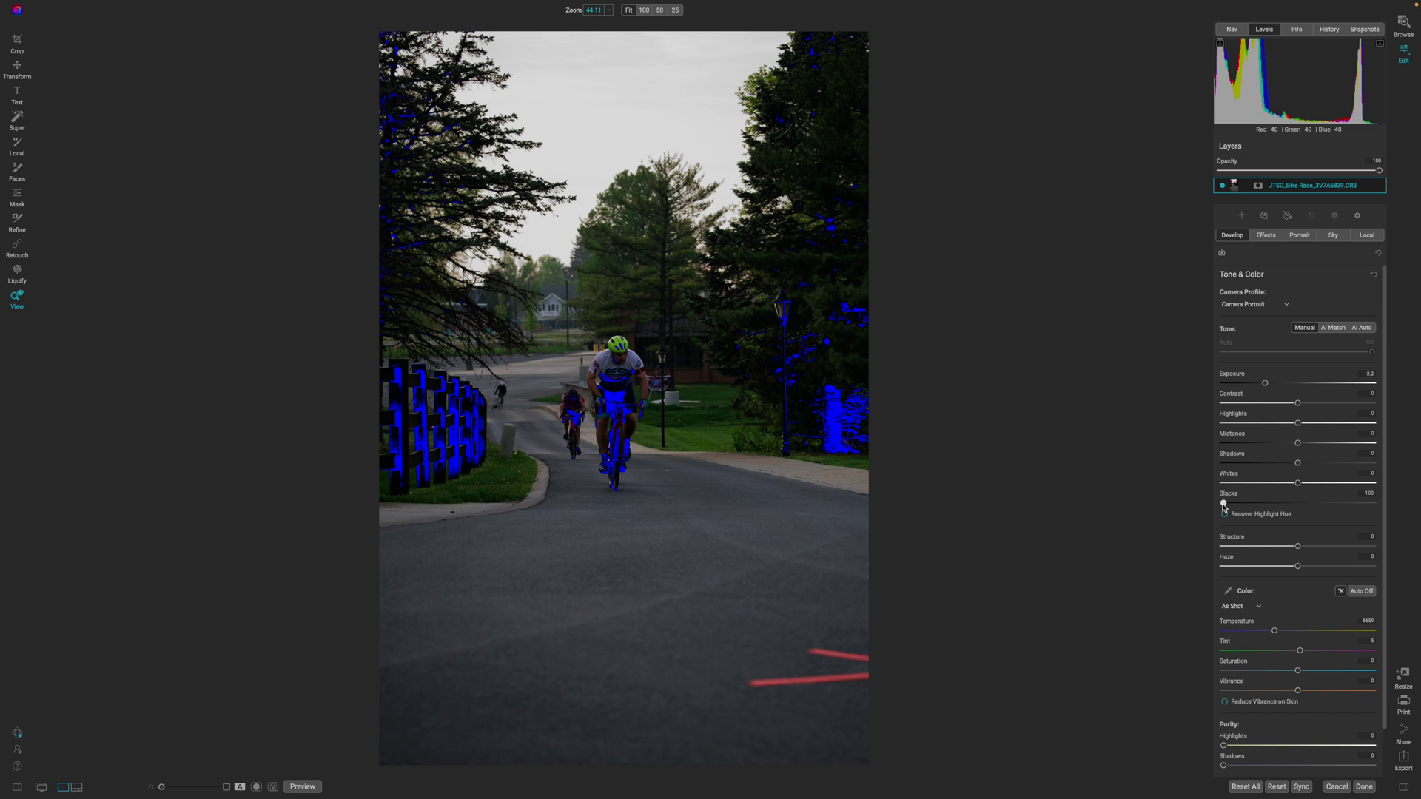
double_click(1224, 505)
left_click(1265, 384)
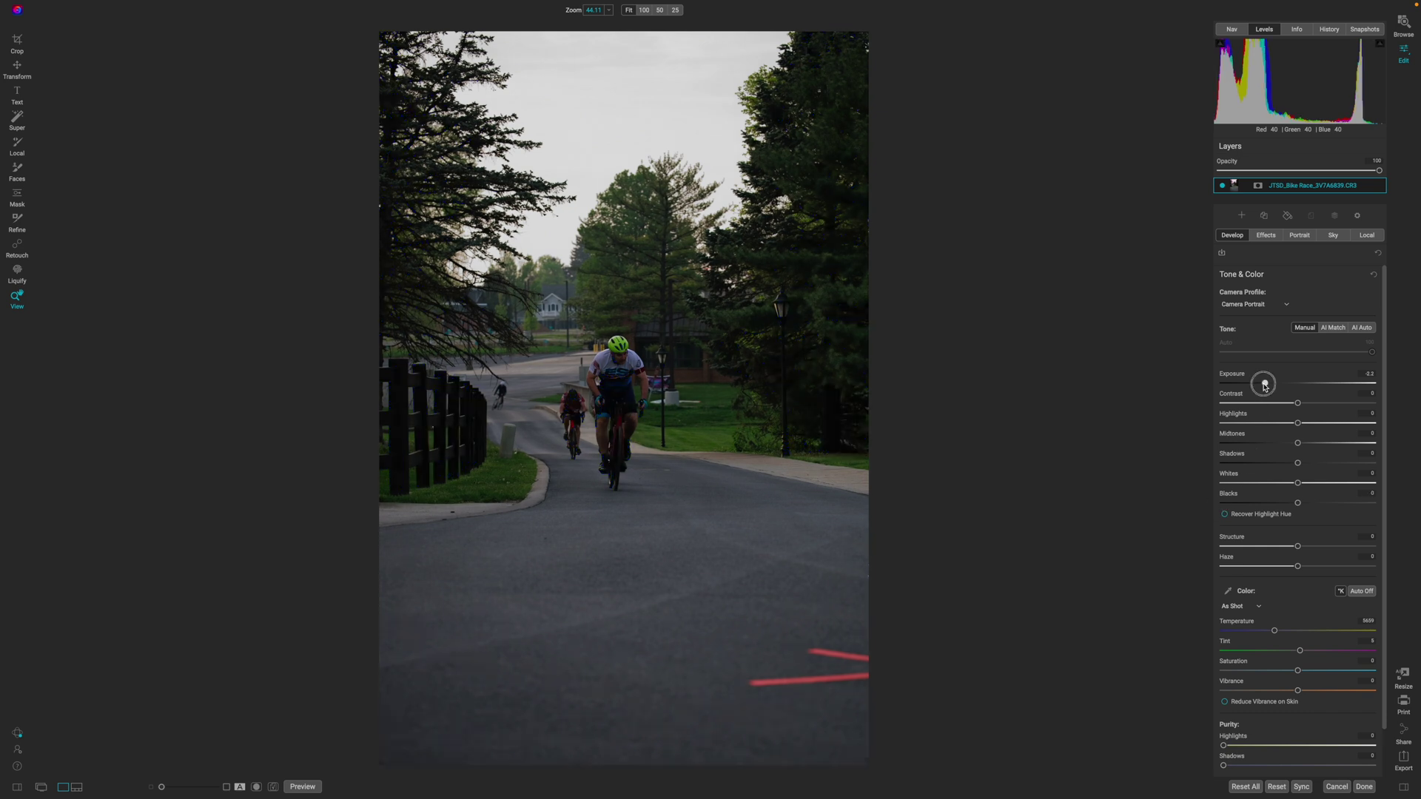
double_click(1265, 385)
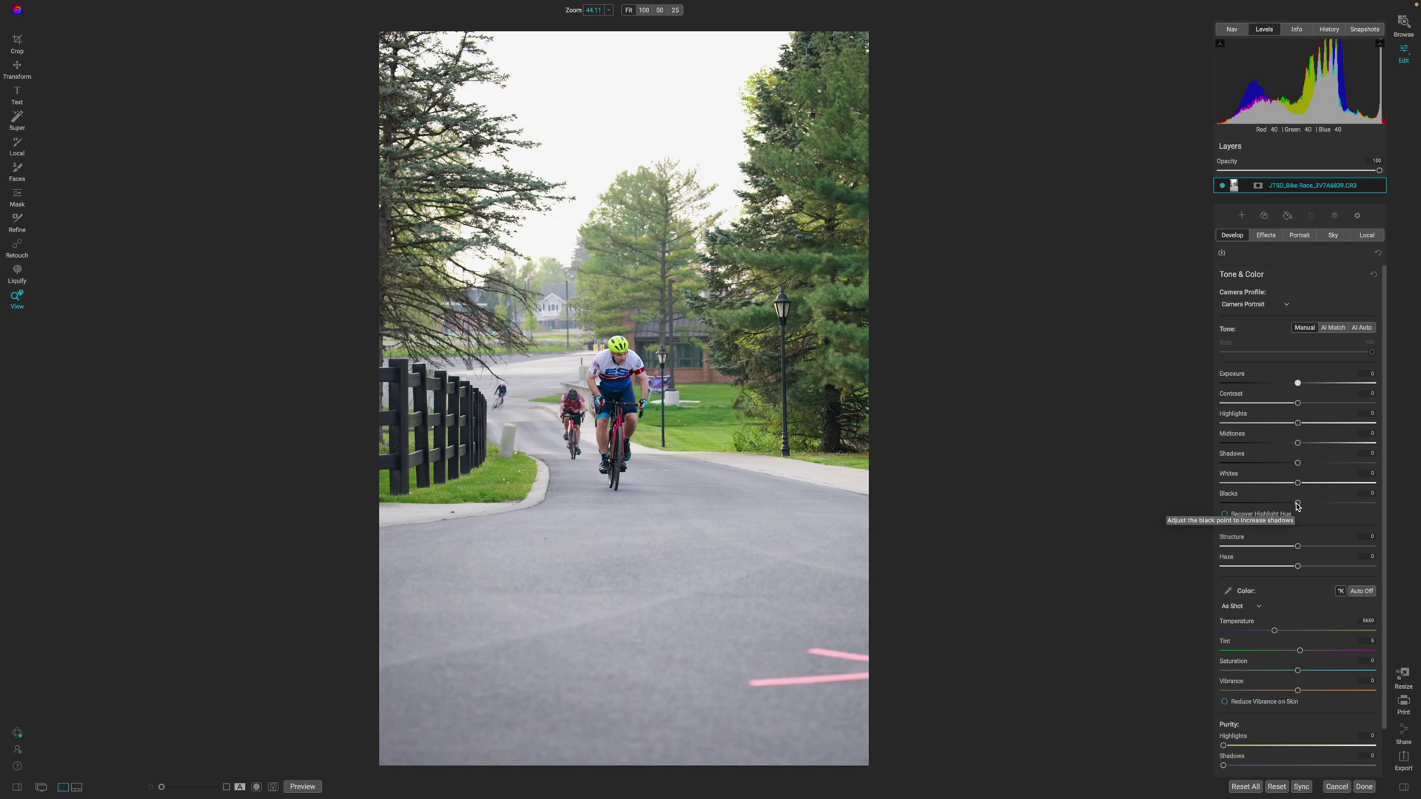
left_click_drag(1297, 505, 1266, 504)
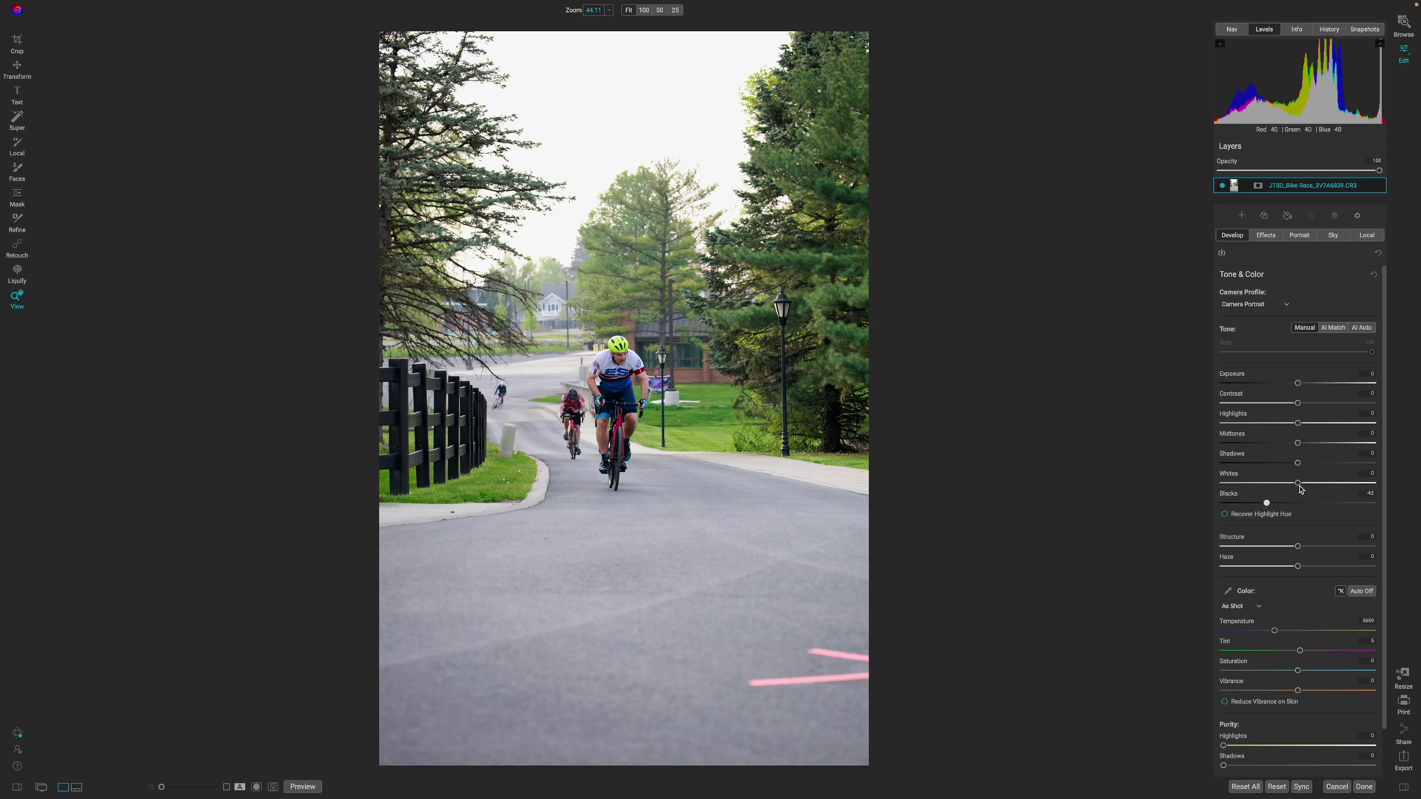
- Set Whites to 7 and Blacks to -42, then adjust Saturation
mouse_move(1298, 484)
left_mouse_down()
mouse_move(1319, 487)
mouse_move(1304, 486)
left_mouse_up()
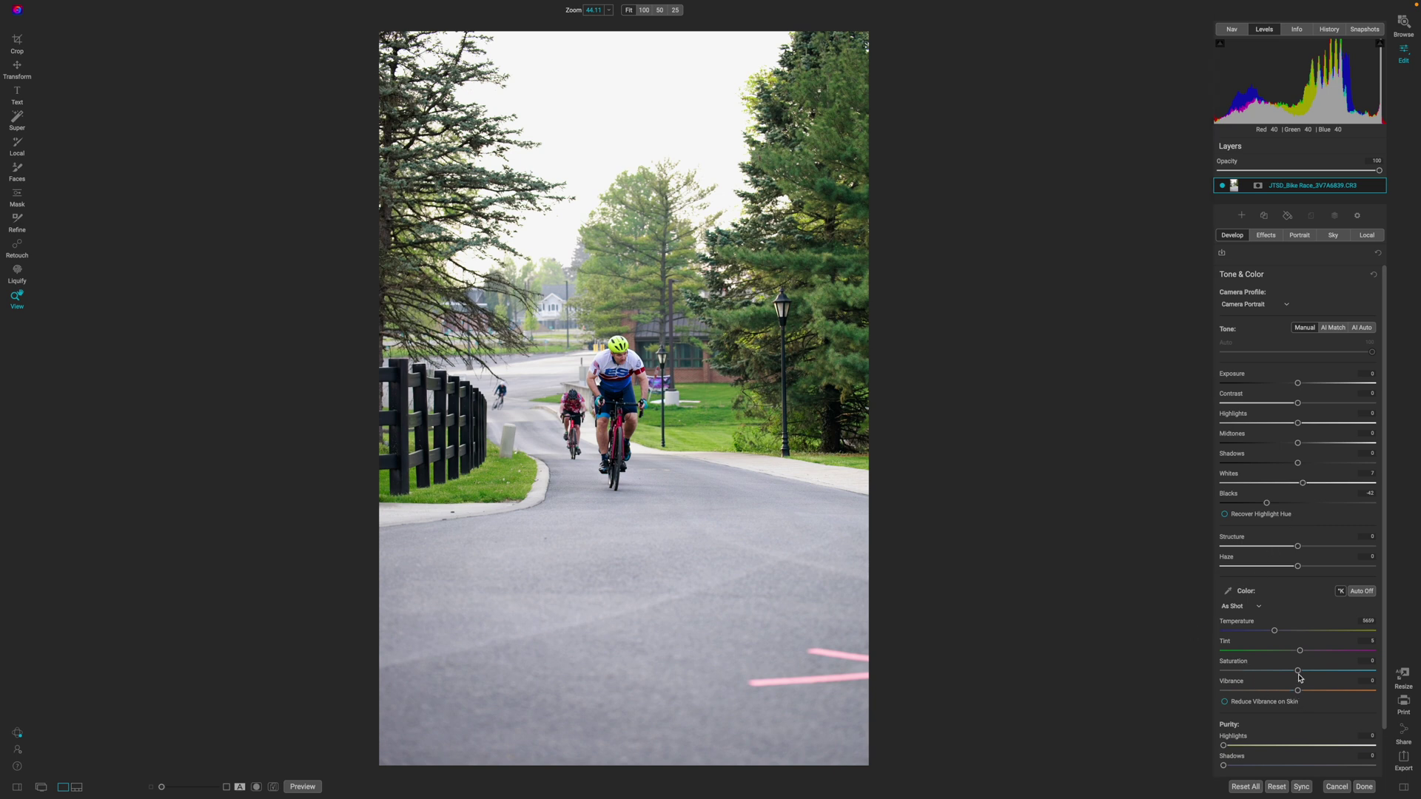
left_click_drag(1298, 671, 1309, 693)
- Raise Vibrance to 16, lift Shadows to 5 and deepen the Blacks further
left_click_drag(1309, 692, 1310, 692)
left_click_drag(1301, 465, 1259, 504)
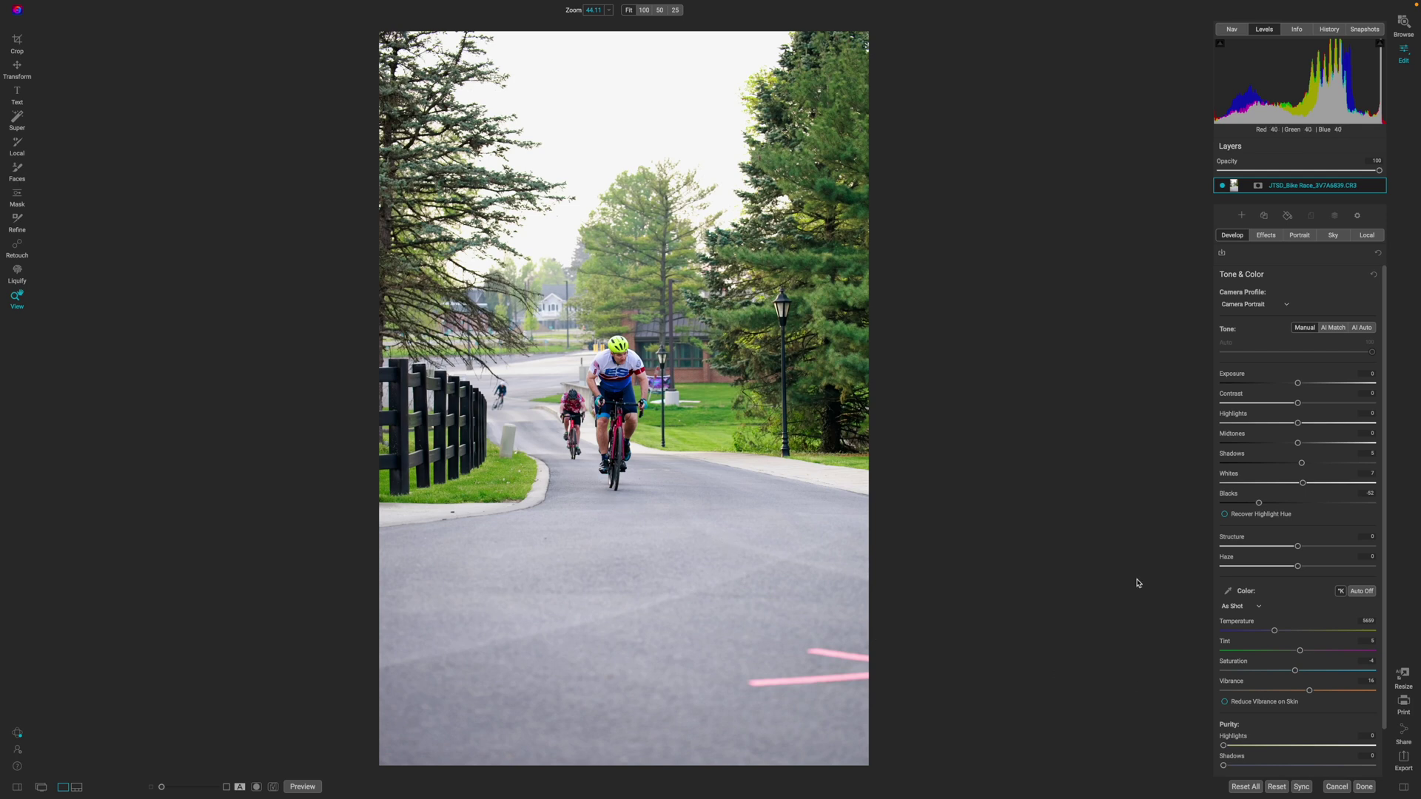
left_click(1274, 241)
- Add a Color Enhancer boosting green saturation and shifting yellow hue, comparing it on and off
left_click(1301, 274)
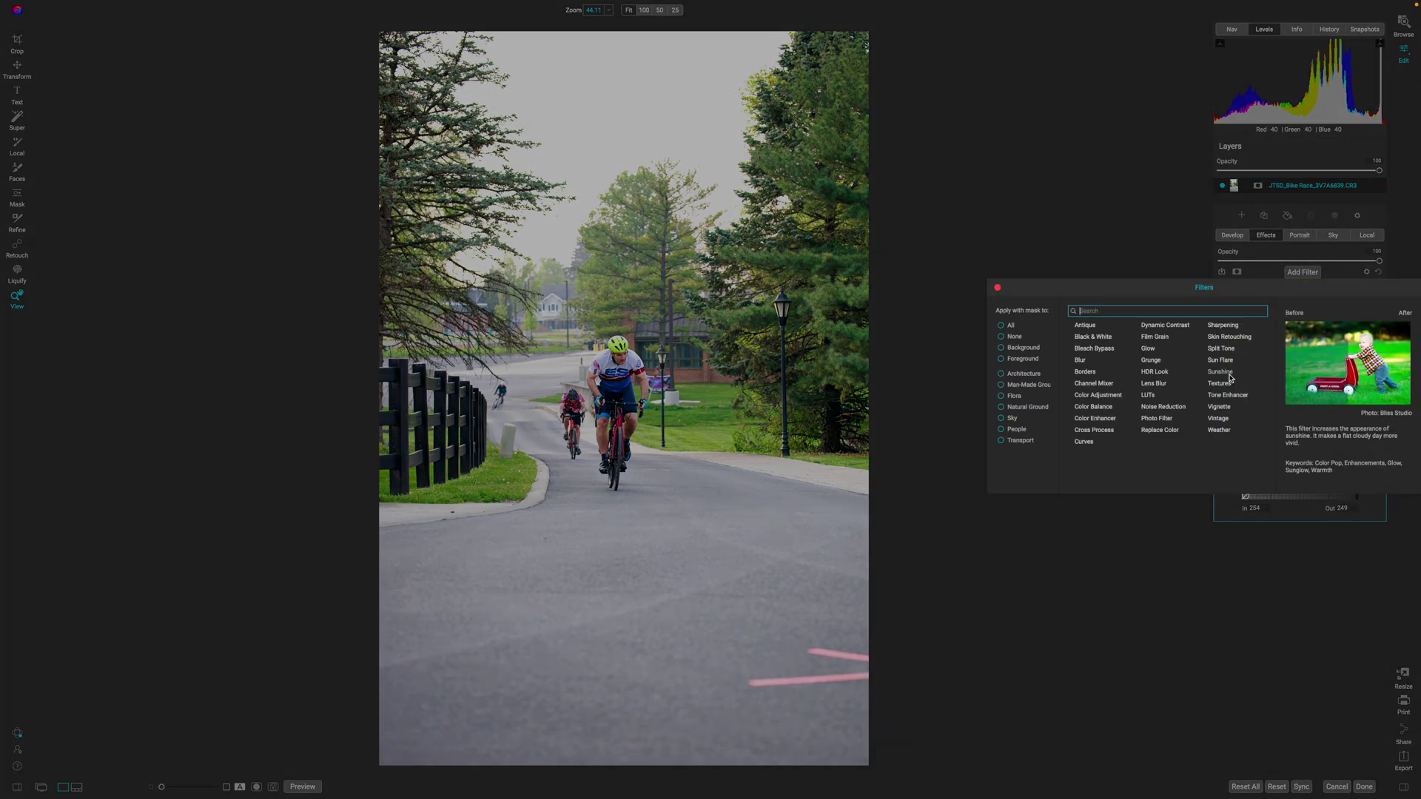
left_click(1102, 419)
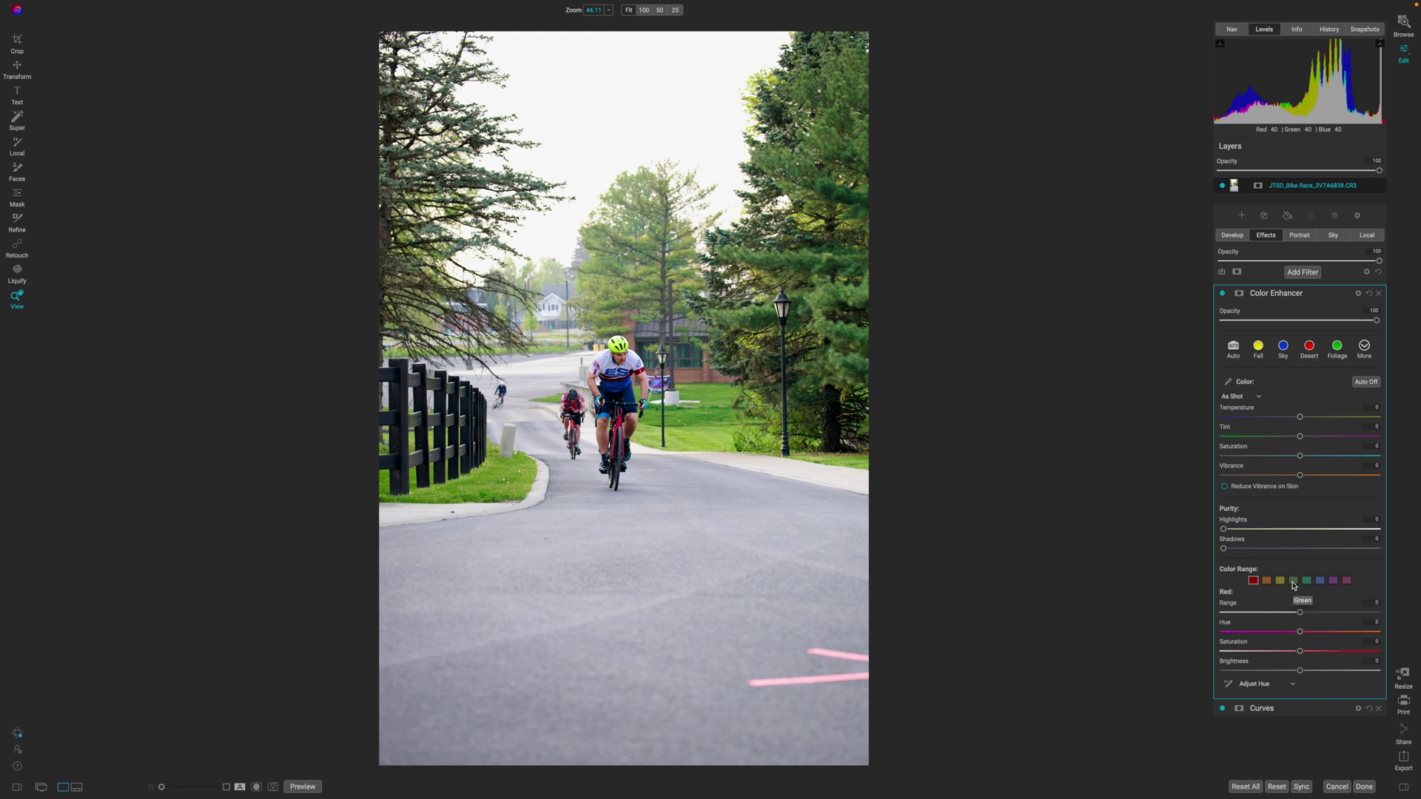
left_click(1293, 581)
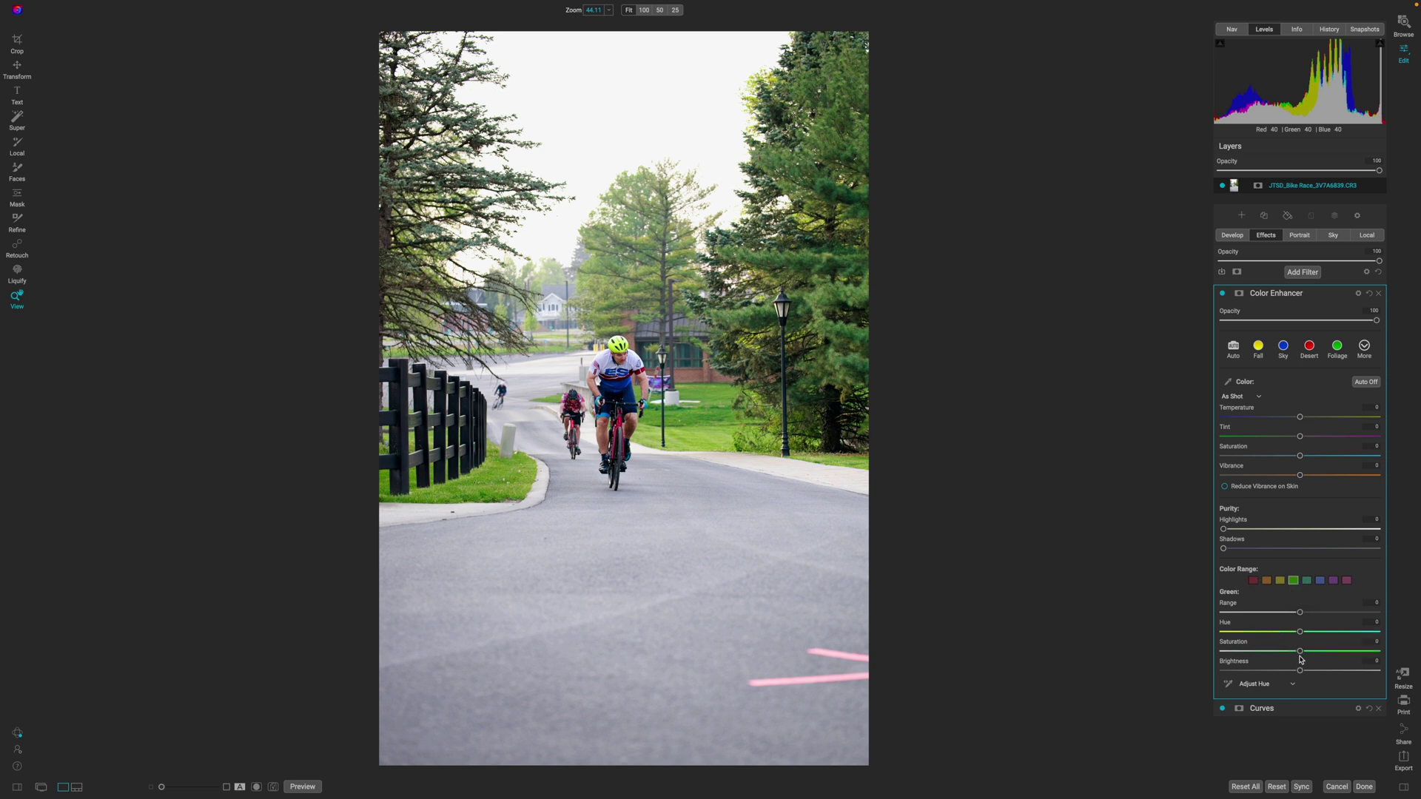
mouse_move(1300, 651)
left_mouse_down()
mouse_move(1314, 655)
mouse_move(1289, 635)
left_mouse_up()
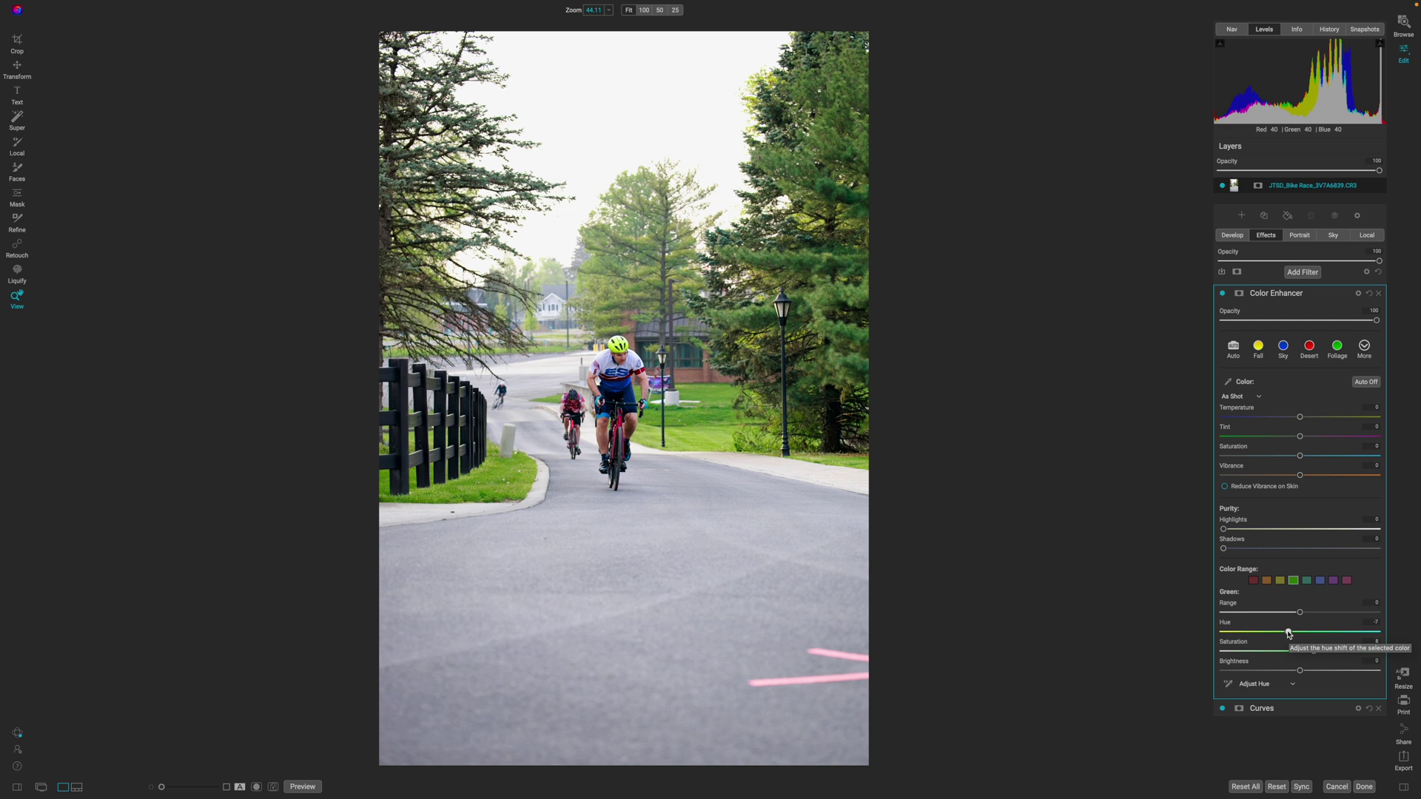
left_click(1280, 581)
left_click_drag(1301, 634, 1275, 673)
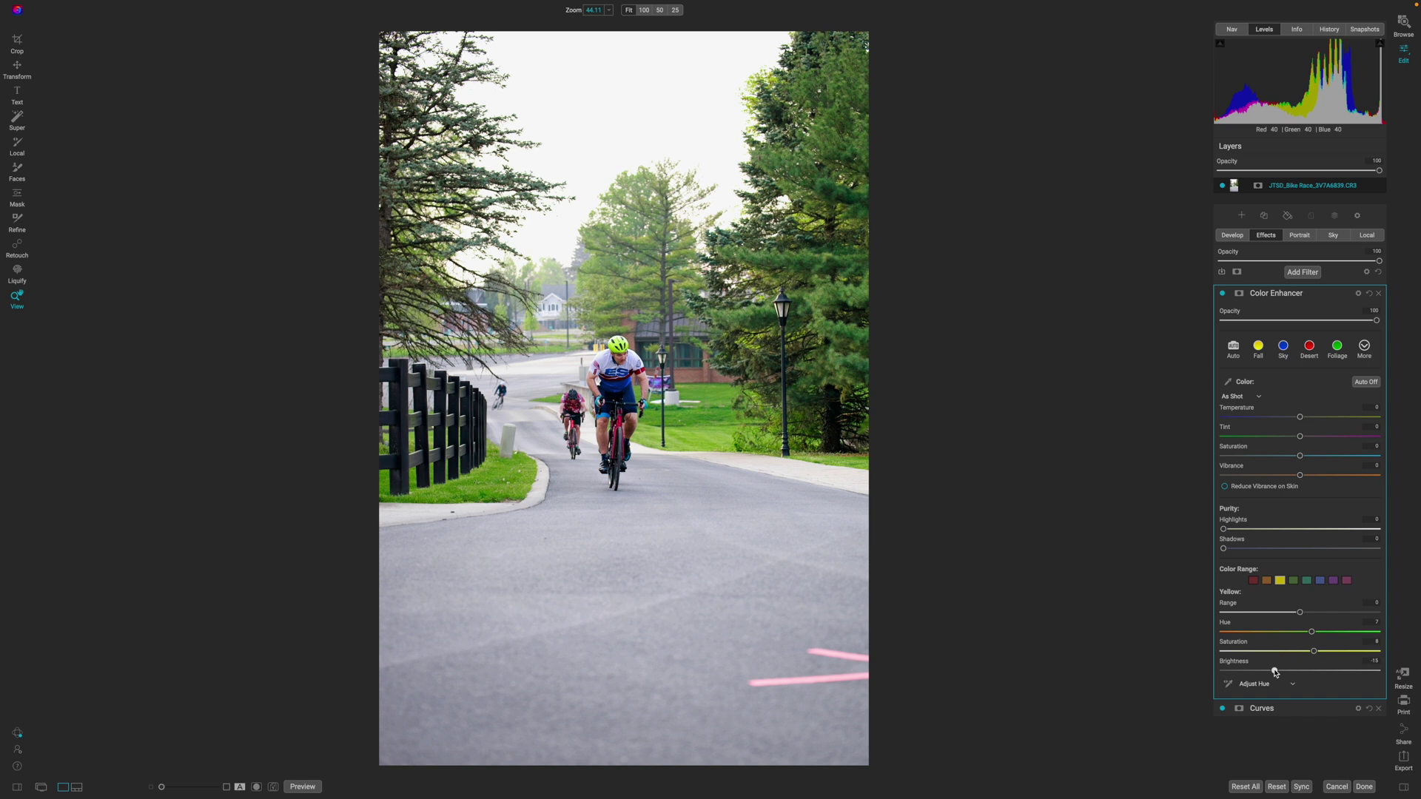
left_click(1222, 293)
left_click(1223, 294)
left_click(1223, 294)
left_click(1223, 294)
- Start a crop with the C shortcut, bringing up the 5x7 frame and its ratio list
key("c")
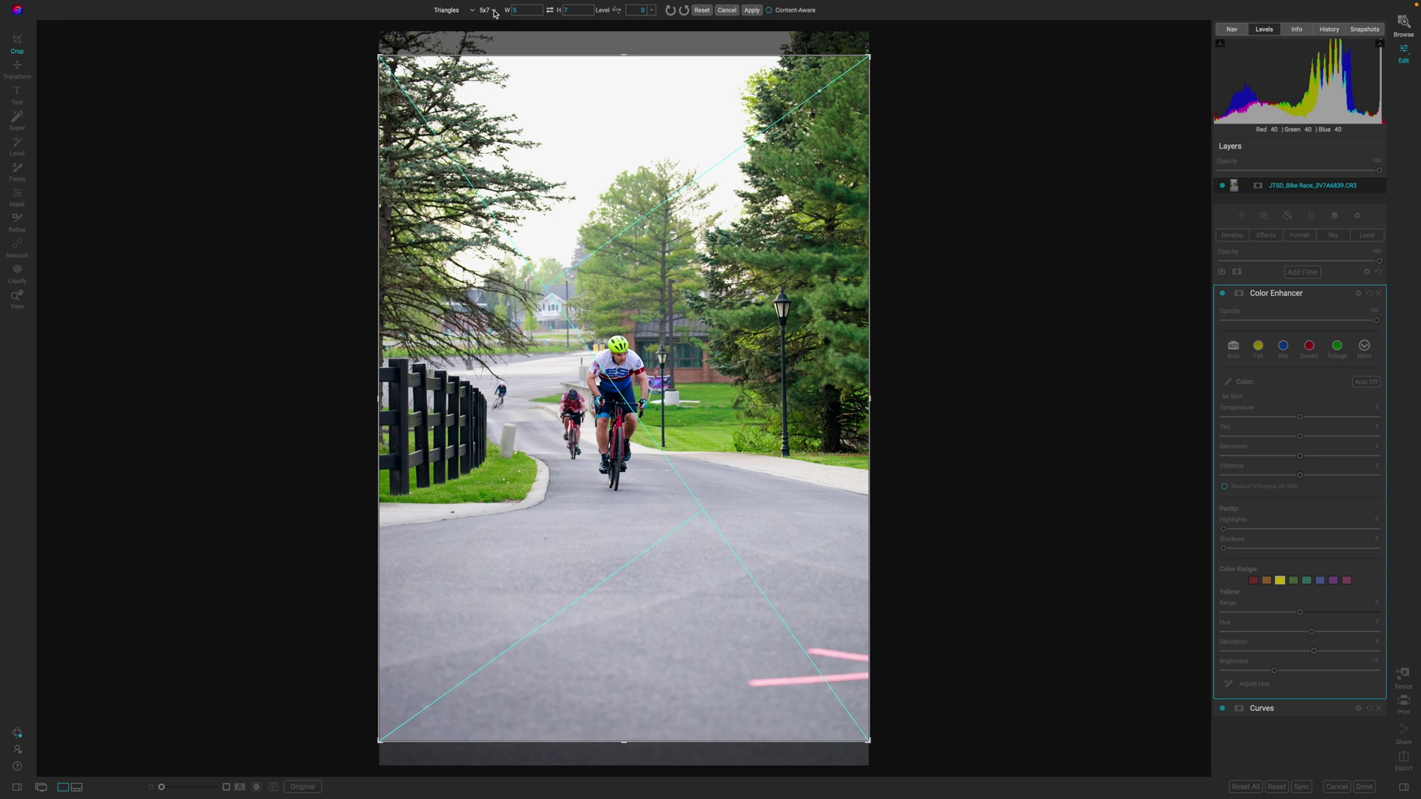
left_click(495, 13)
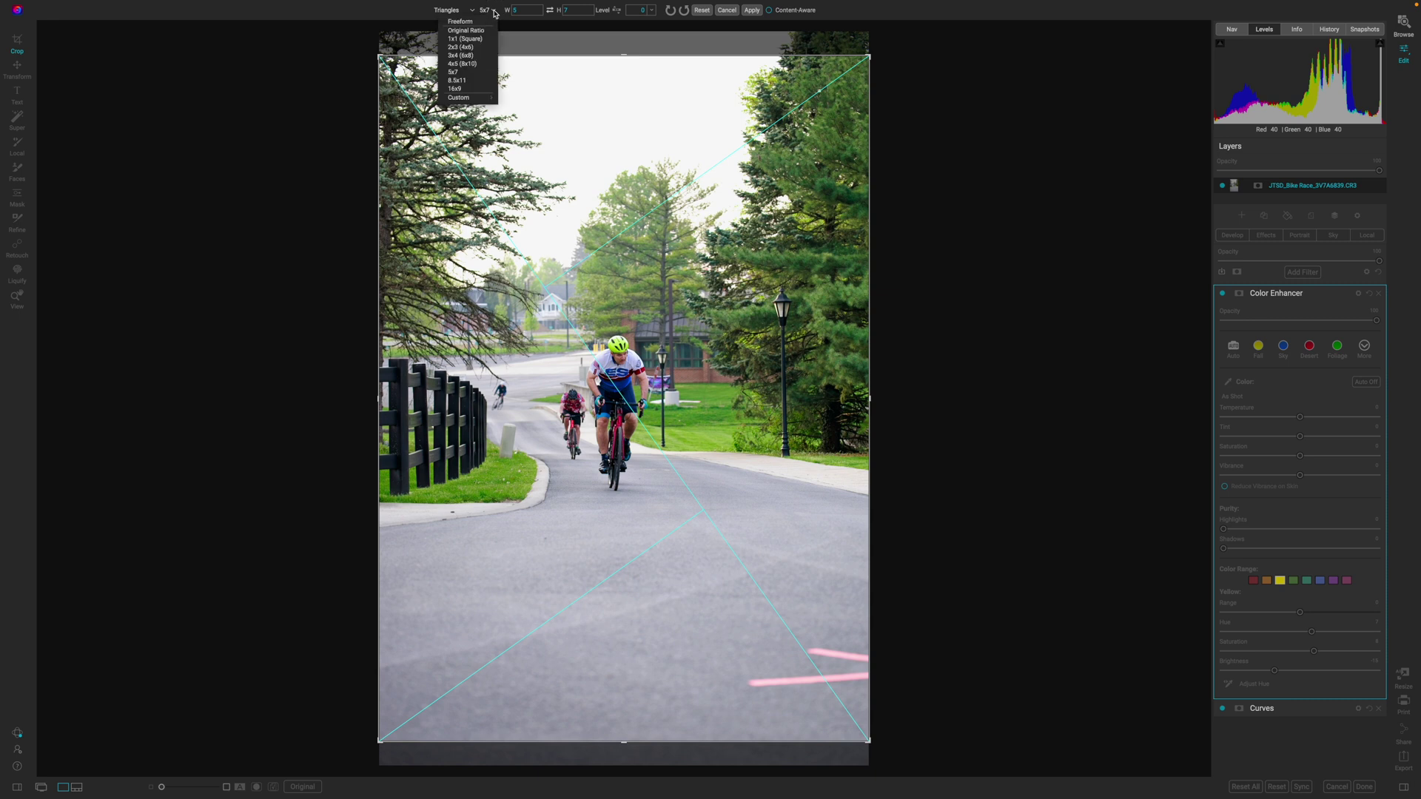
- Set the crop to 4x5 (8x10), raise its bottom edge and shift the photo left
left_click(477, 65)
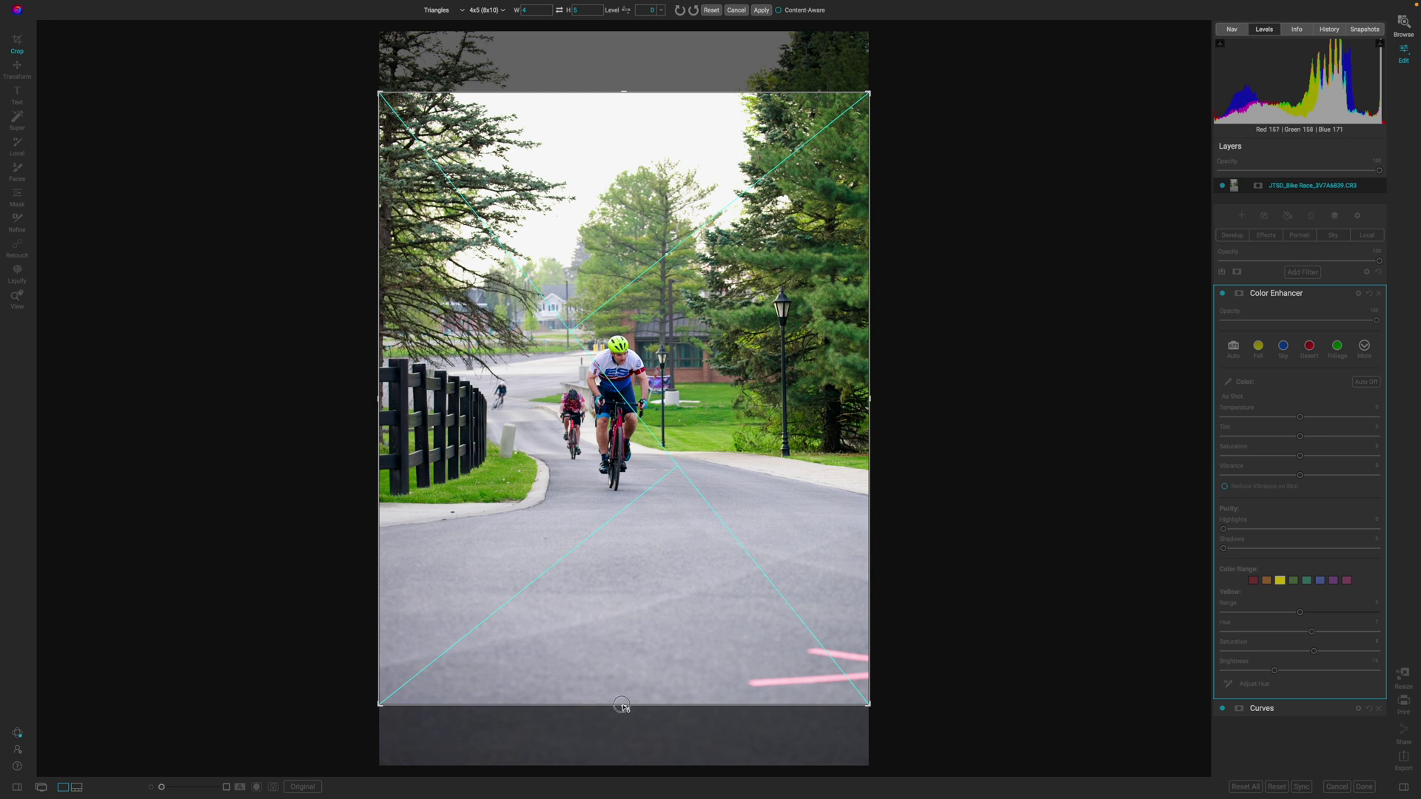
left_click_drag(625, 708, 621, 676)
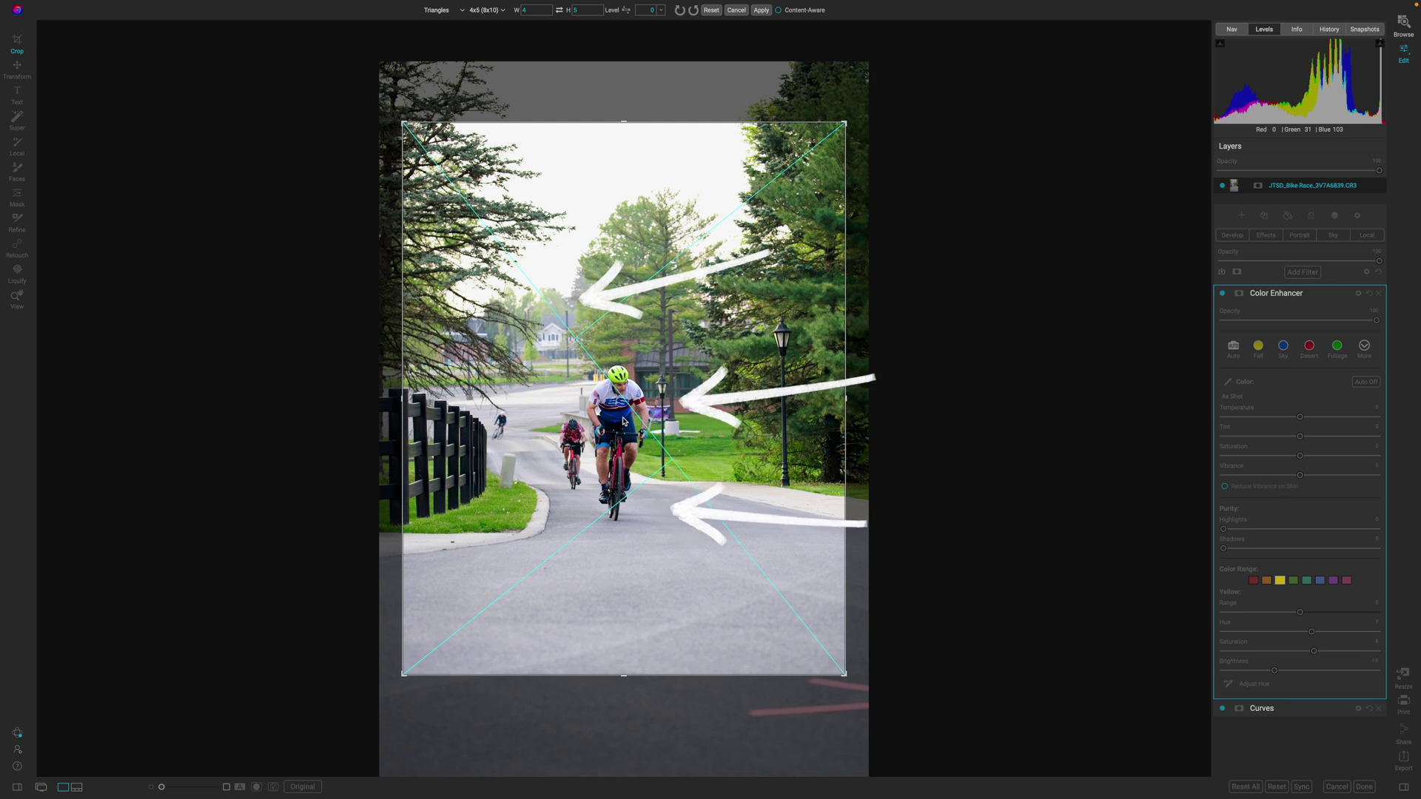
left_click_drag(623, 421, 590, 415)
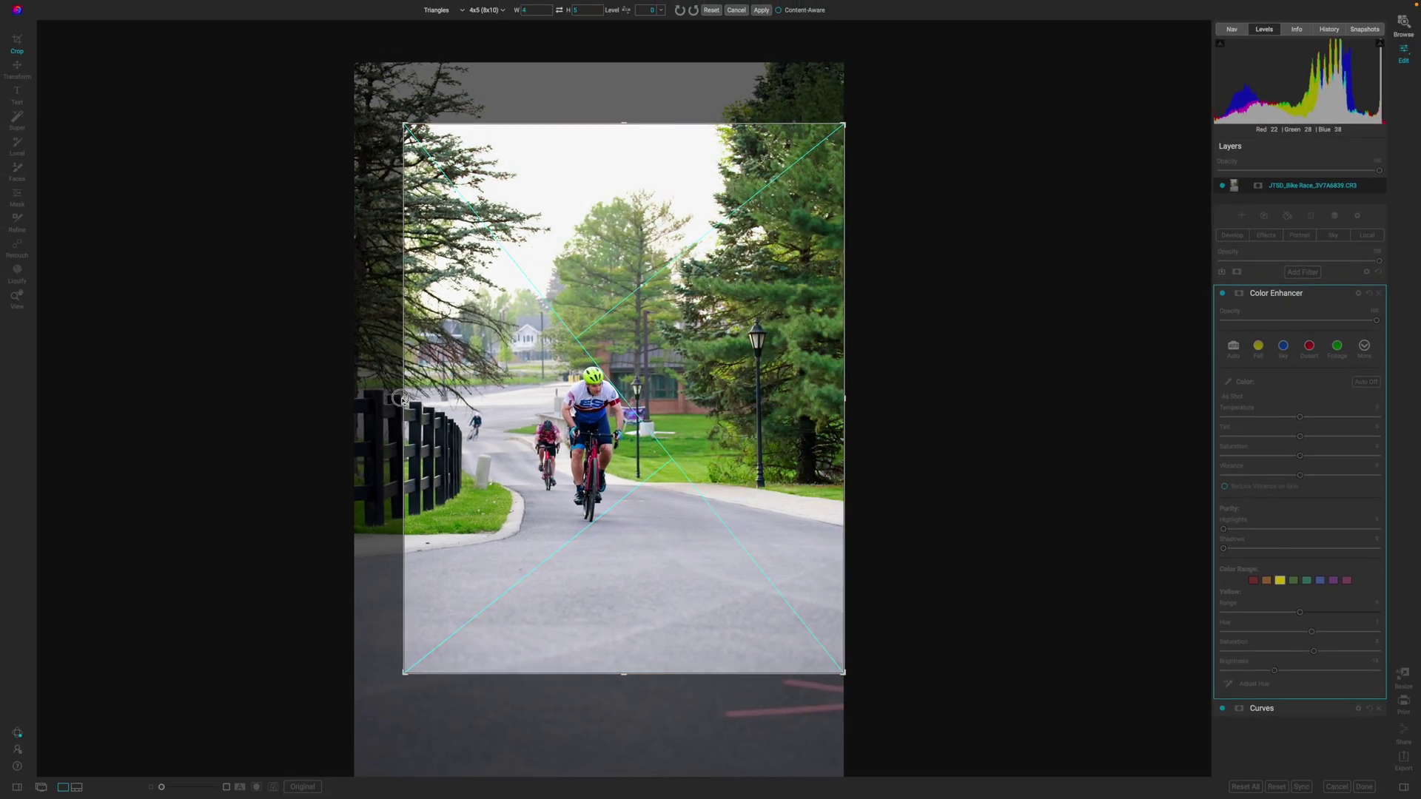
- Tighten the 4x5 crop from the left and nudge the photo so the lead cyclist sits higher between the trees
left_click_drag(400, 402, 416, 400)
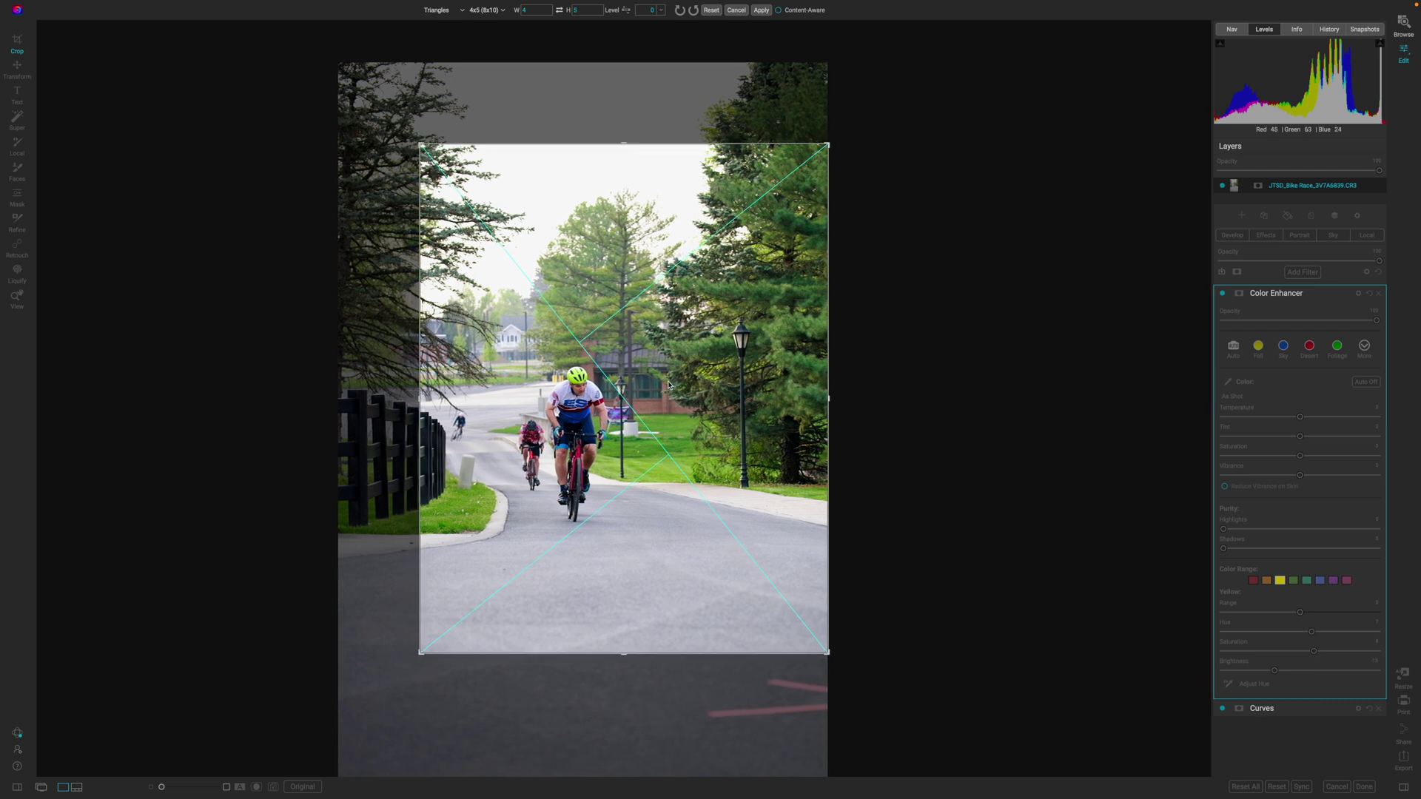
left_click_drag(663, 376, 641, 342)
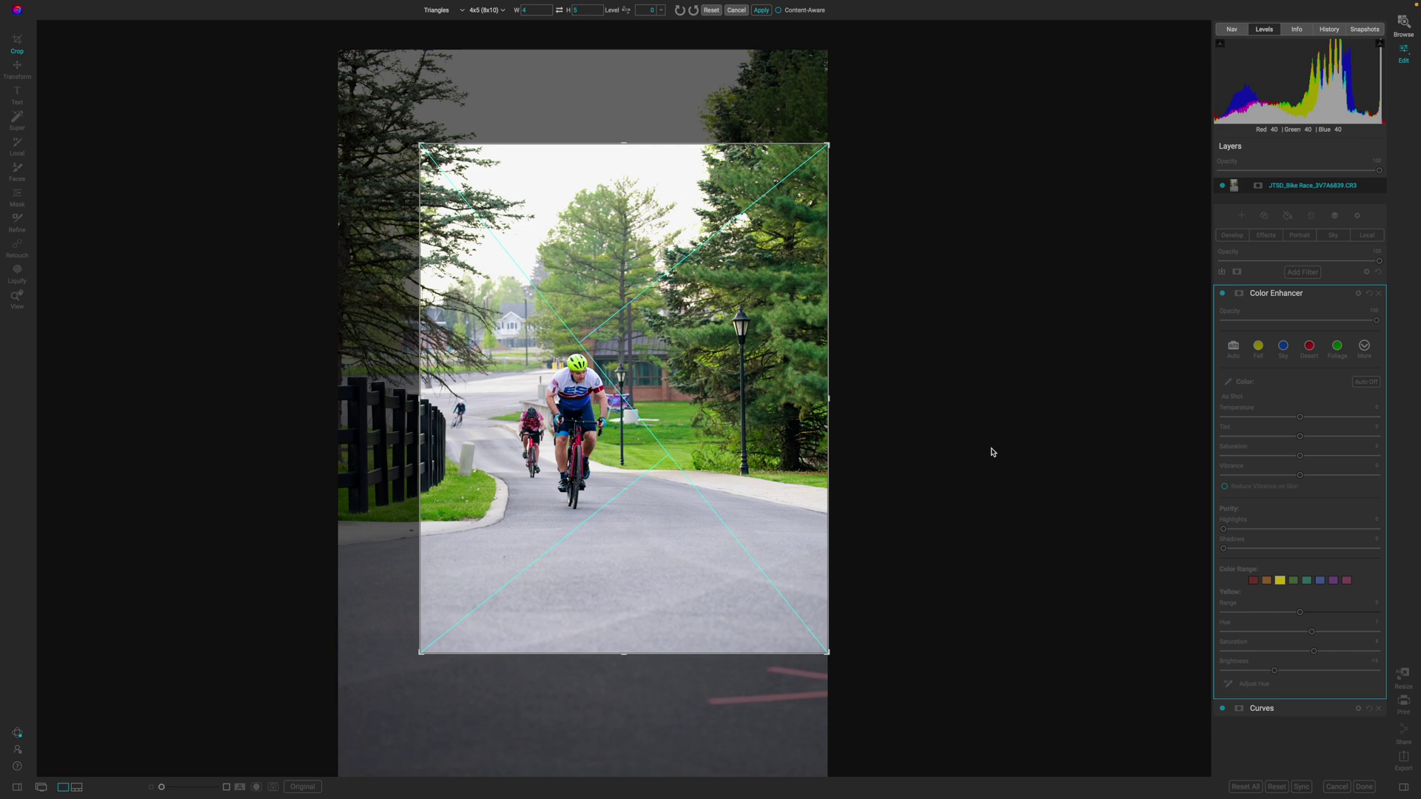
- Commit the 4x5 crop, then toggle the preview off and on to compare edited and original
key("Return")
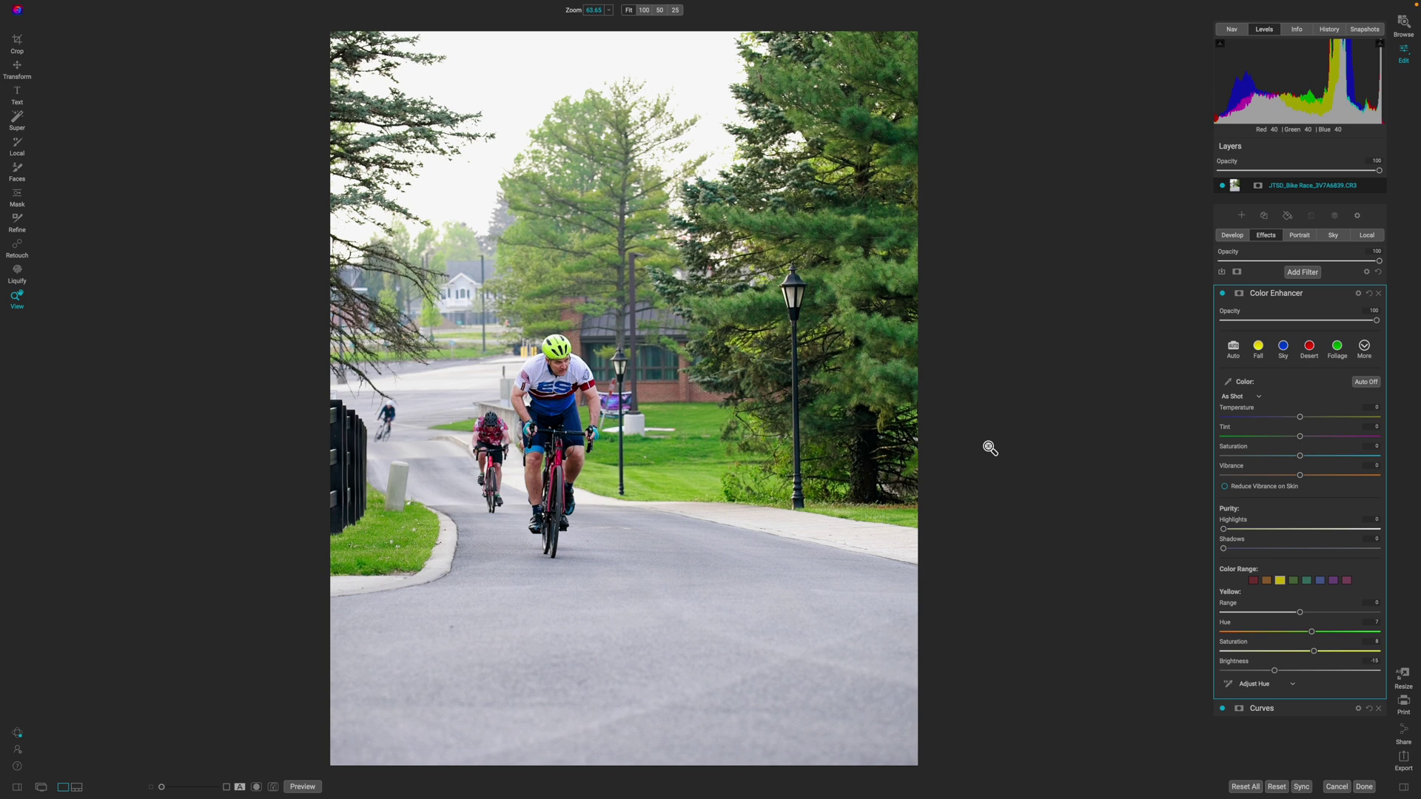
key("backslash")
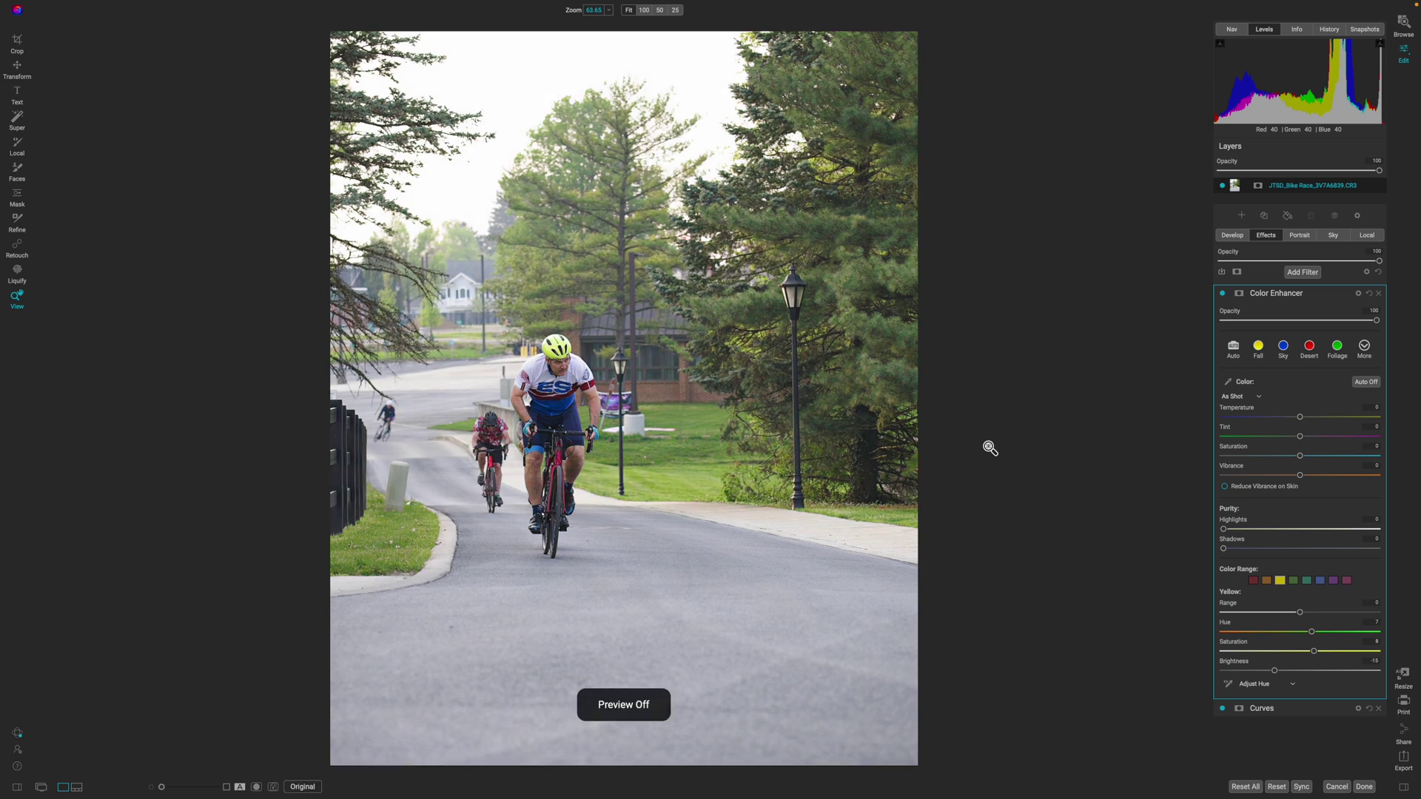
key("backslash")
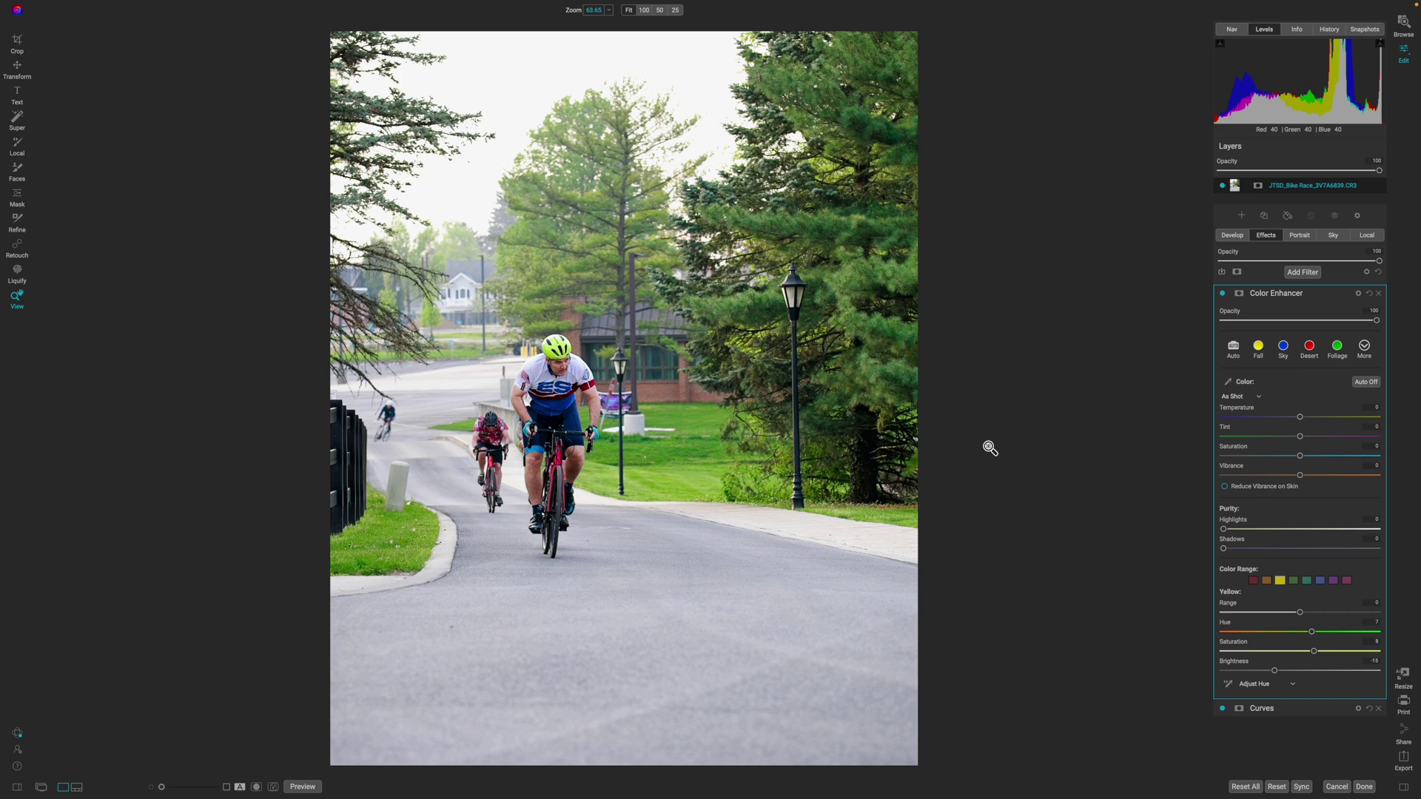
left_click(1288, 295)
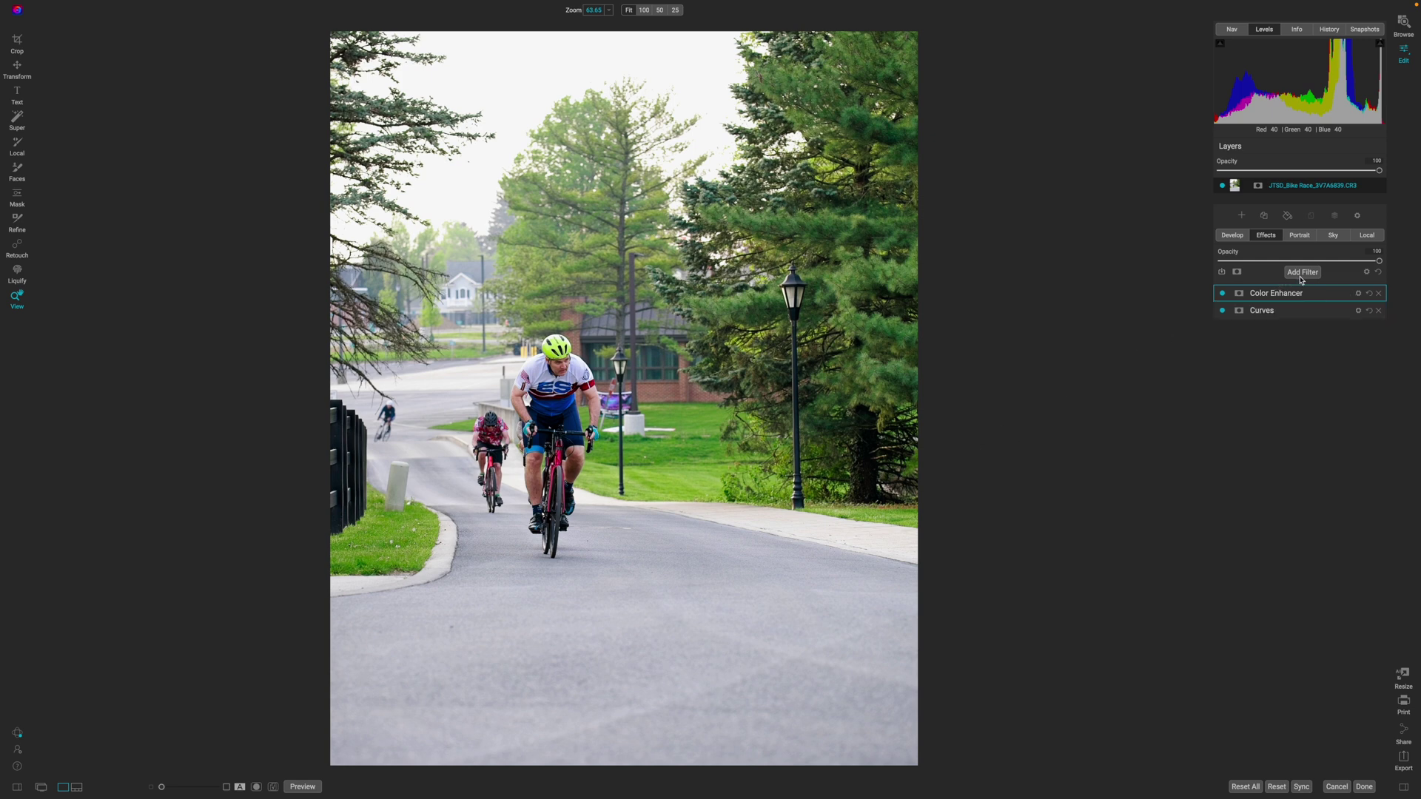
- Add a Vignette filter with the Big Softy preset at size 53, toggling it to compare
left_click(1301, 273)
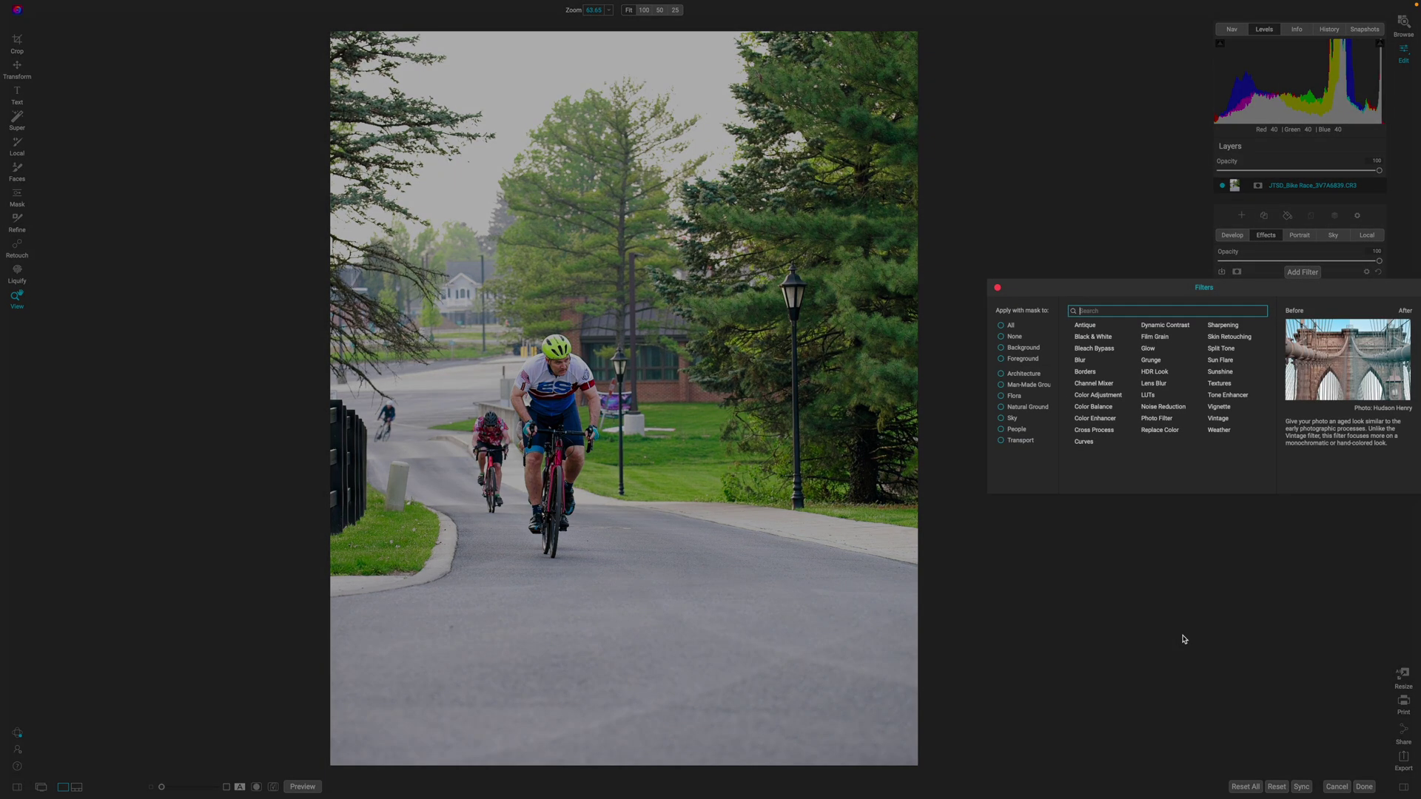
left_click(1220, 430)
left_click(1299, 346)
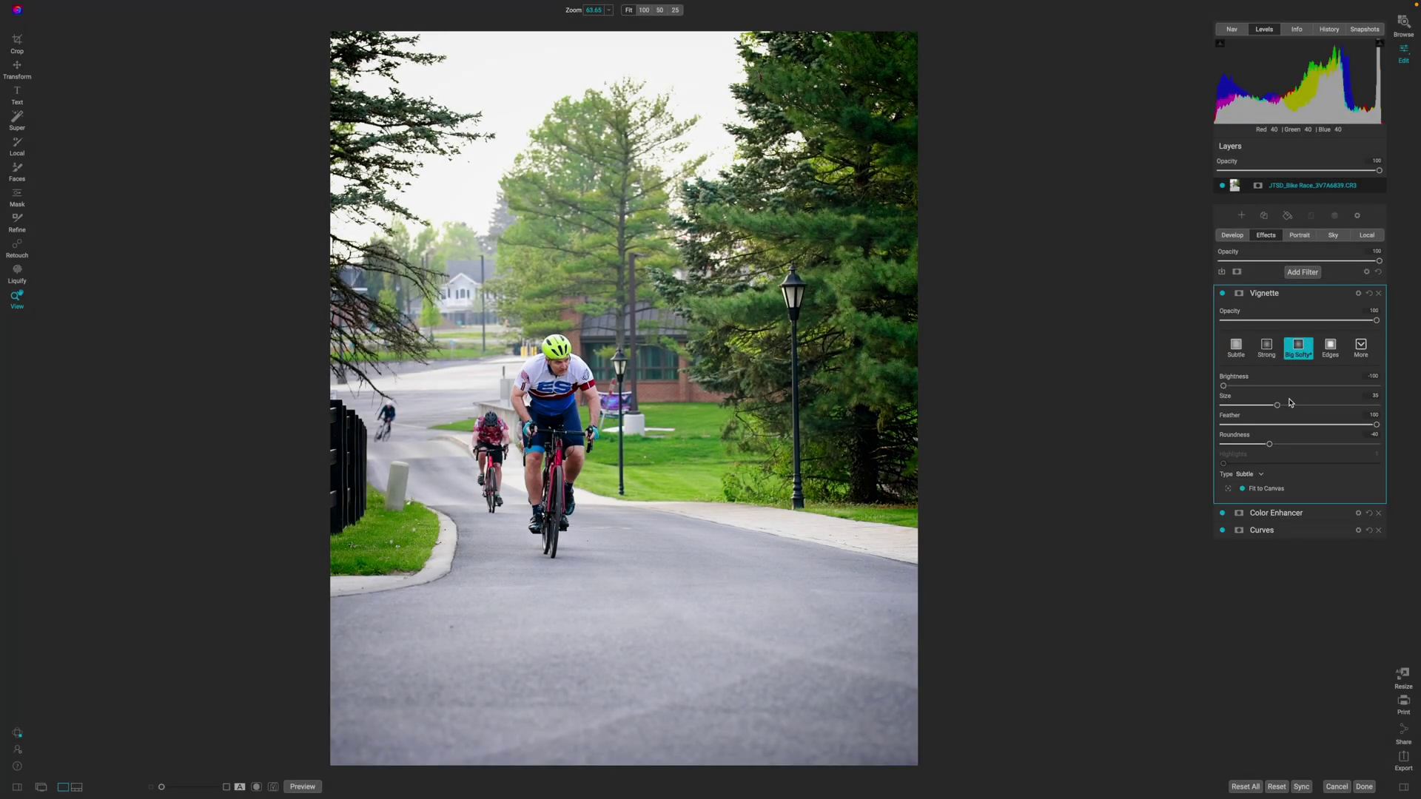
left_click_drag(1277, 405, 1304, 408)
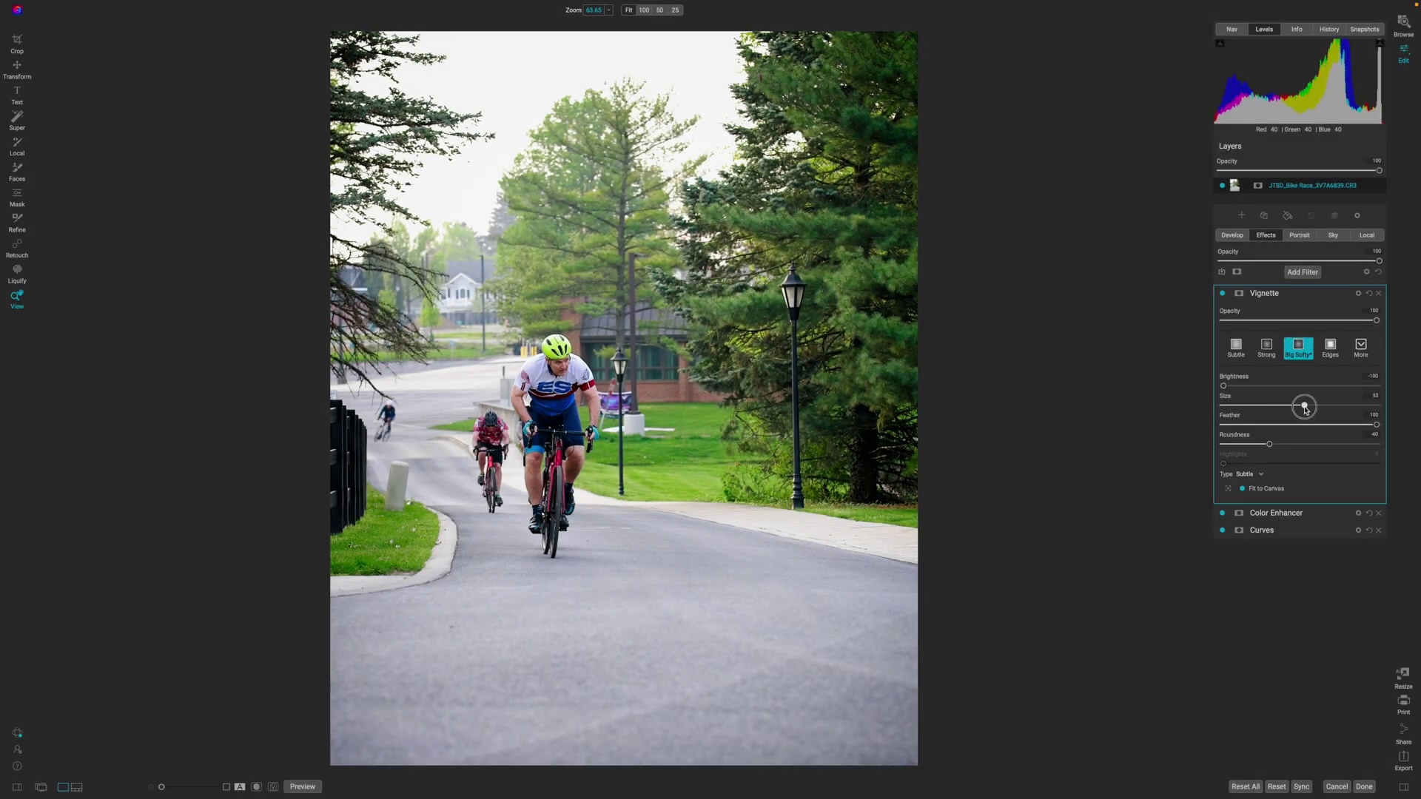
left_click(1222, 294)
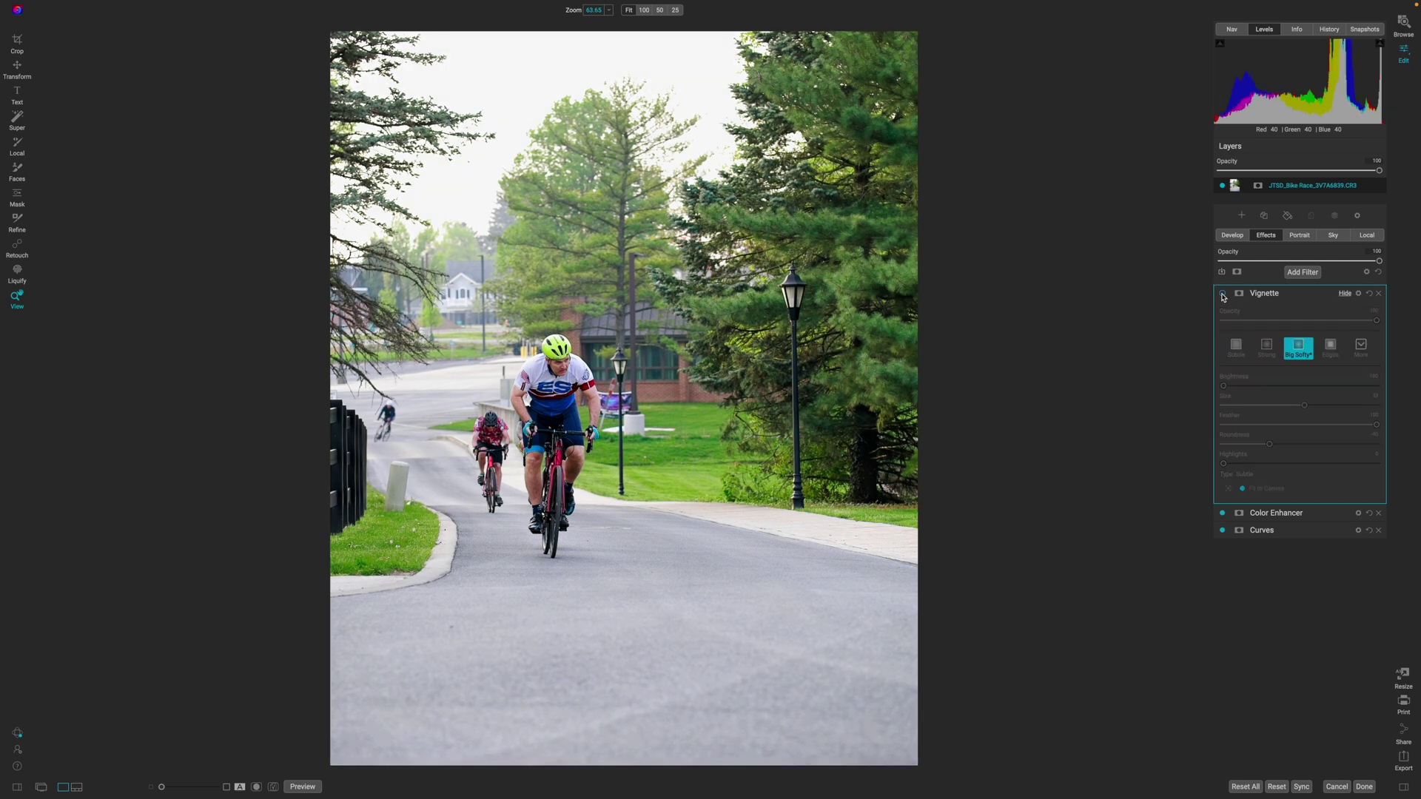
left_click(1223, 294)
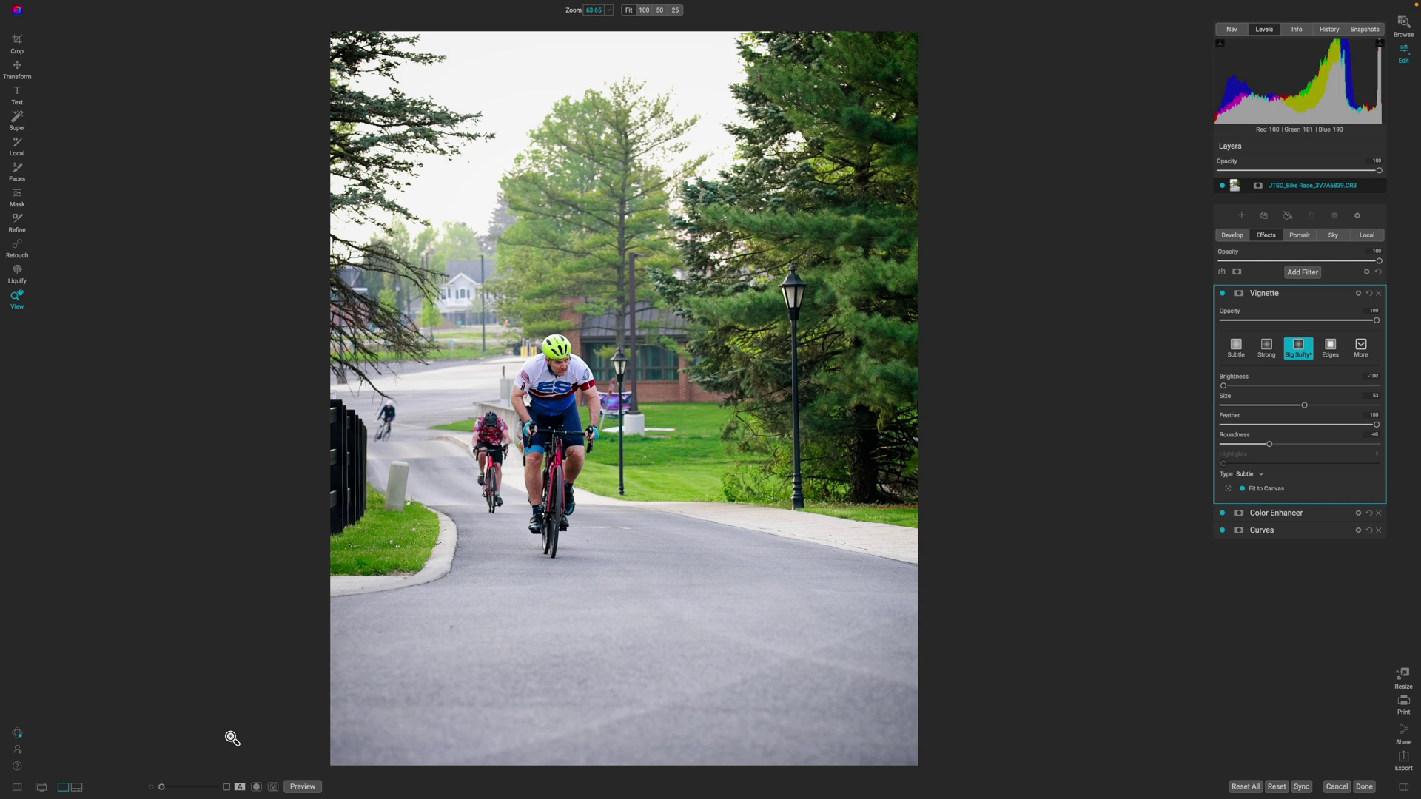
left_click(77, 788)
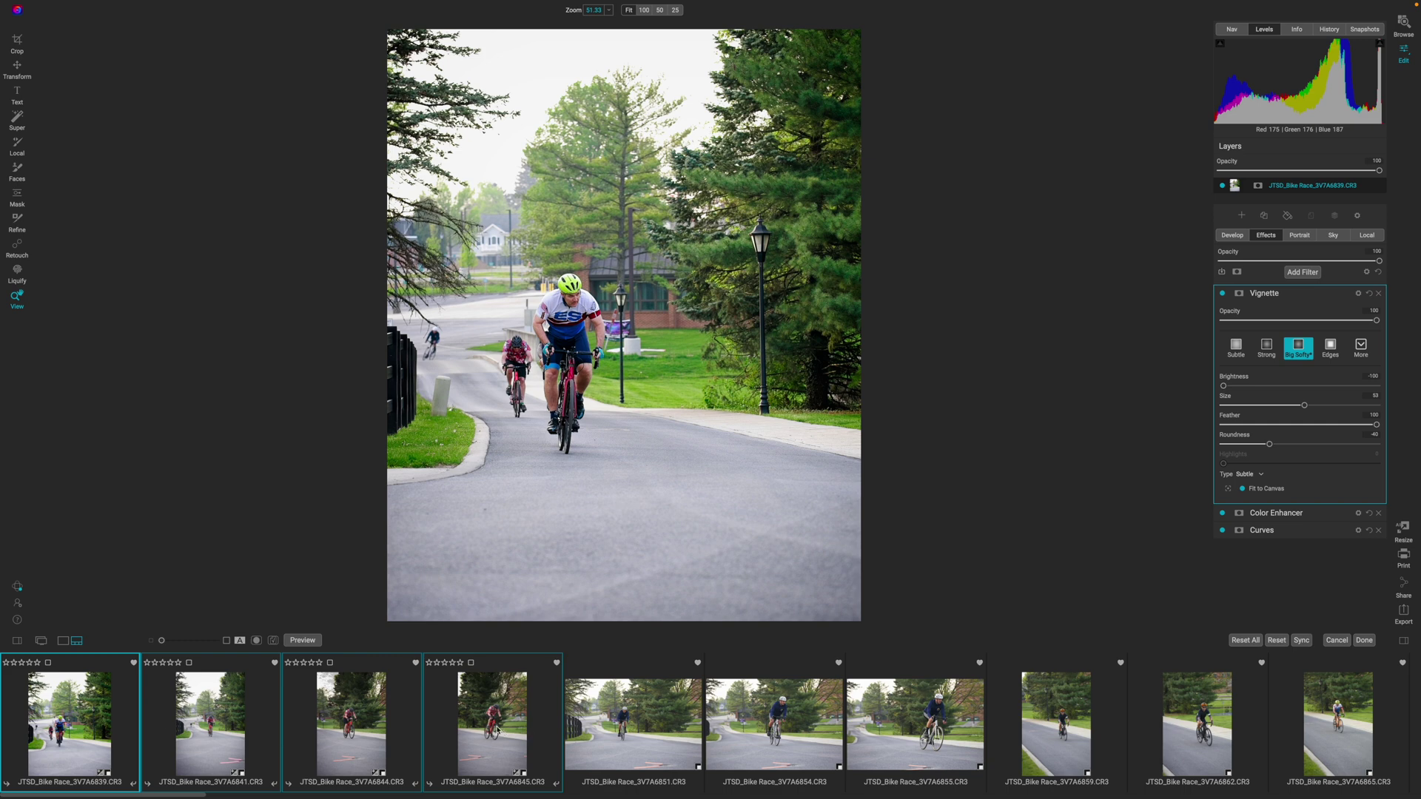
- Select the edited cyclist photo plus the next three race photos in the filmstrip
left_click(71, 733)
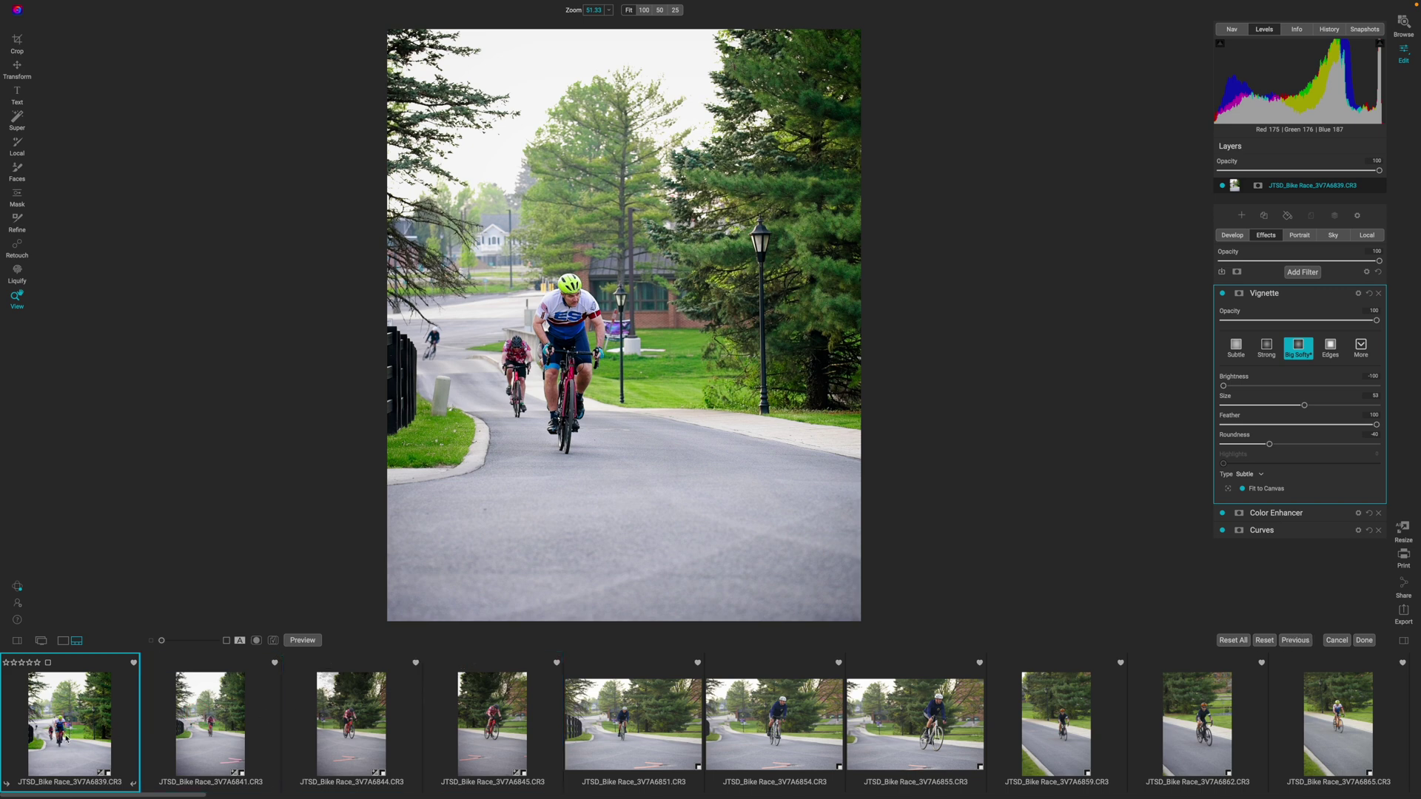
left_click(497, 716, "shift")
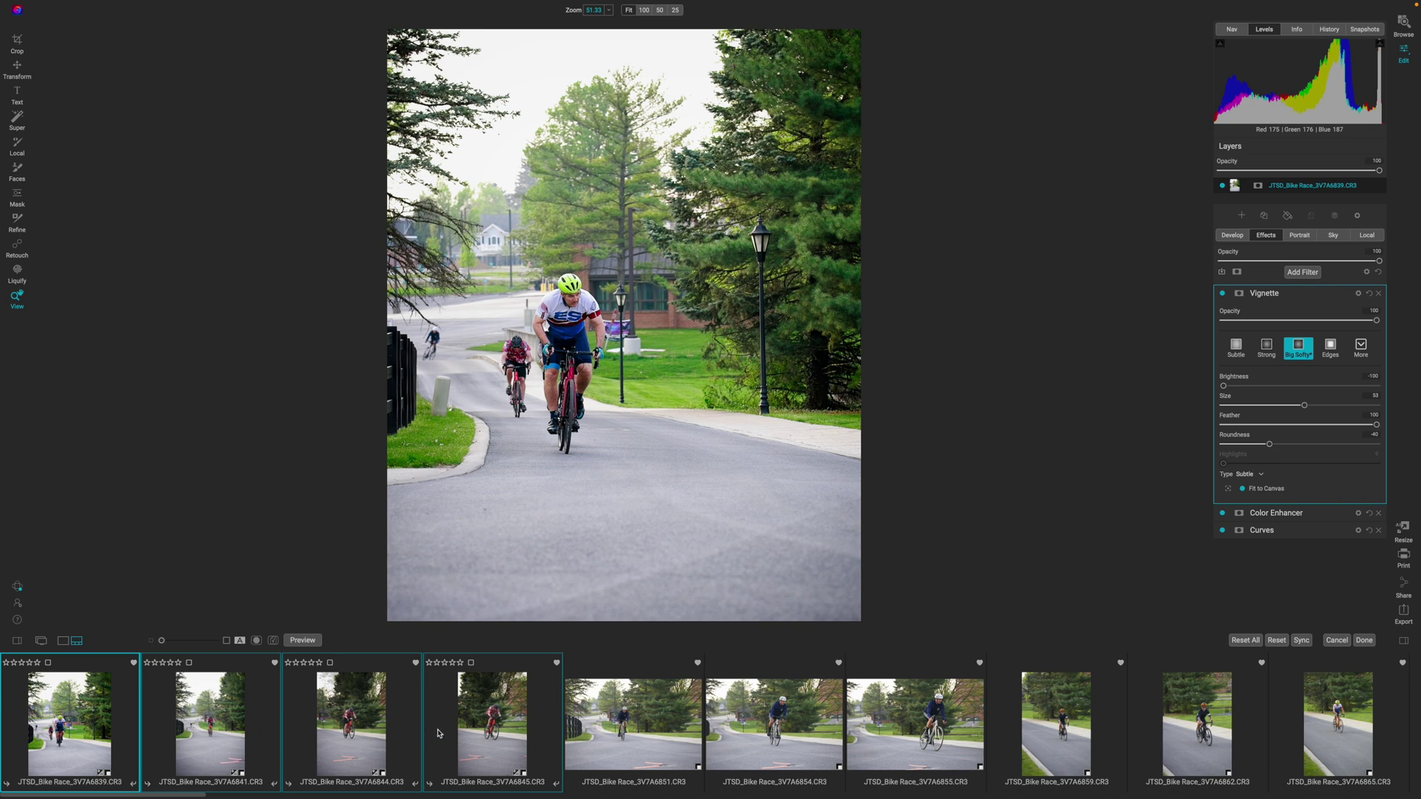
- In Apply Settings, inspect the Develop > Color & Tone > Tone items, then collapse them back
left_click(1302, 641)
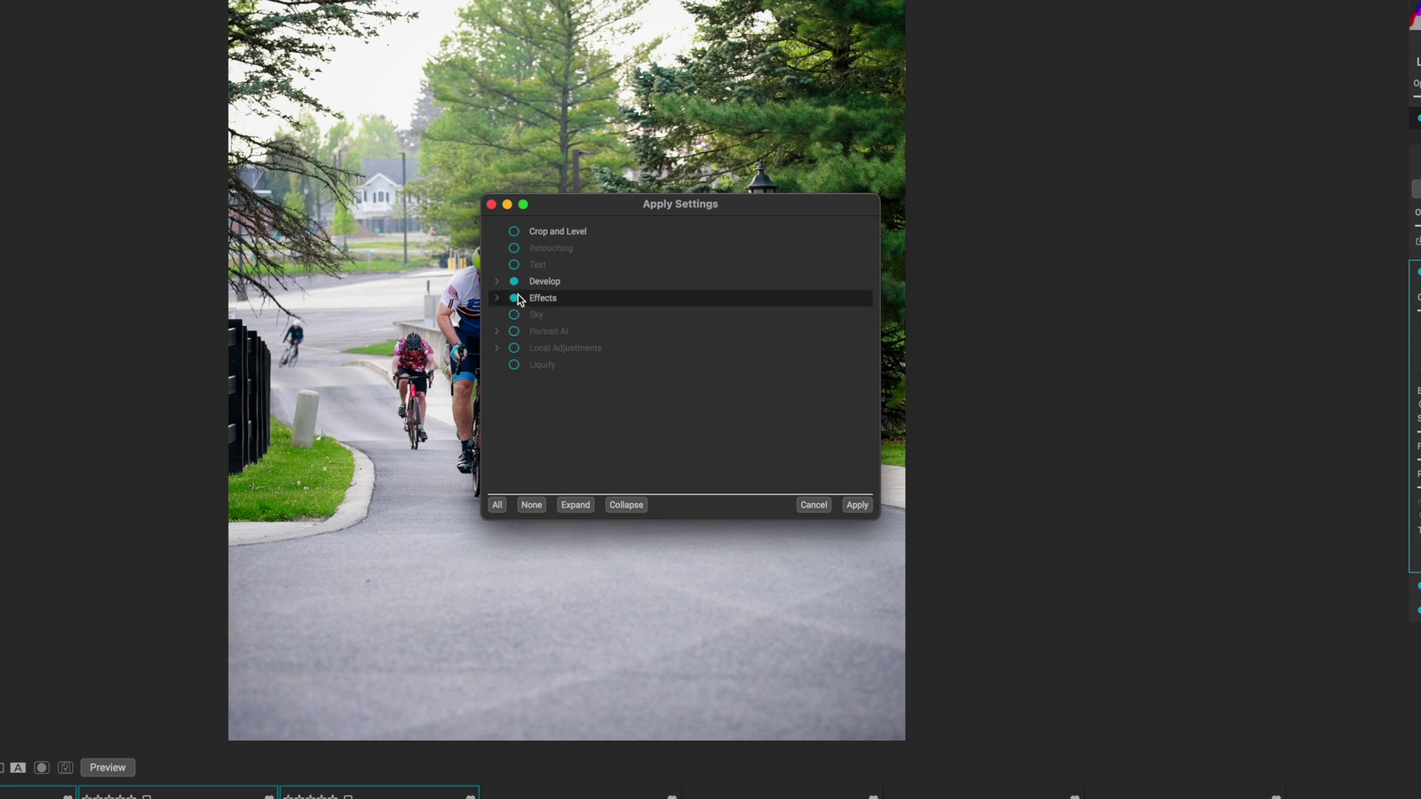
left_click(497, 283)
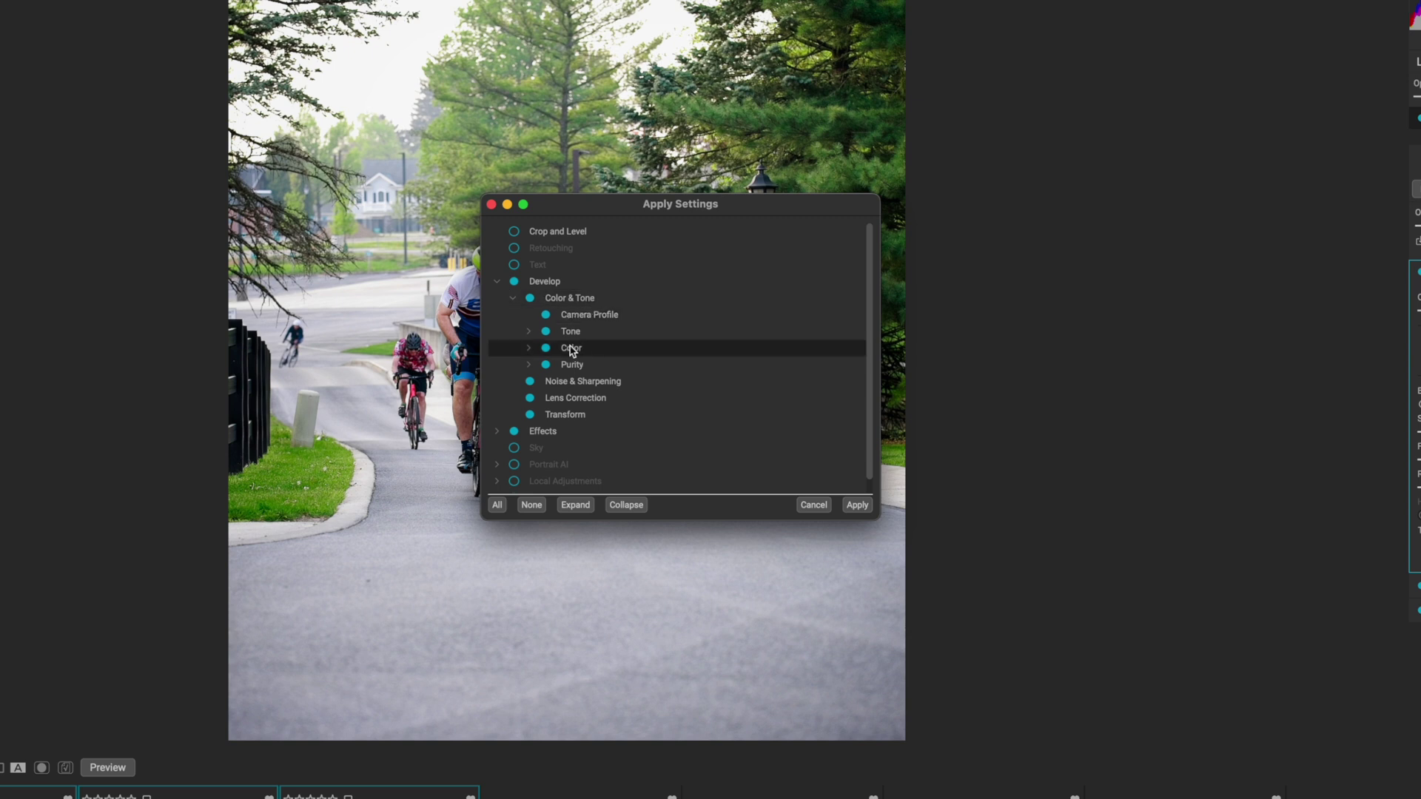
left_click(529, 332)
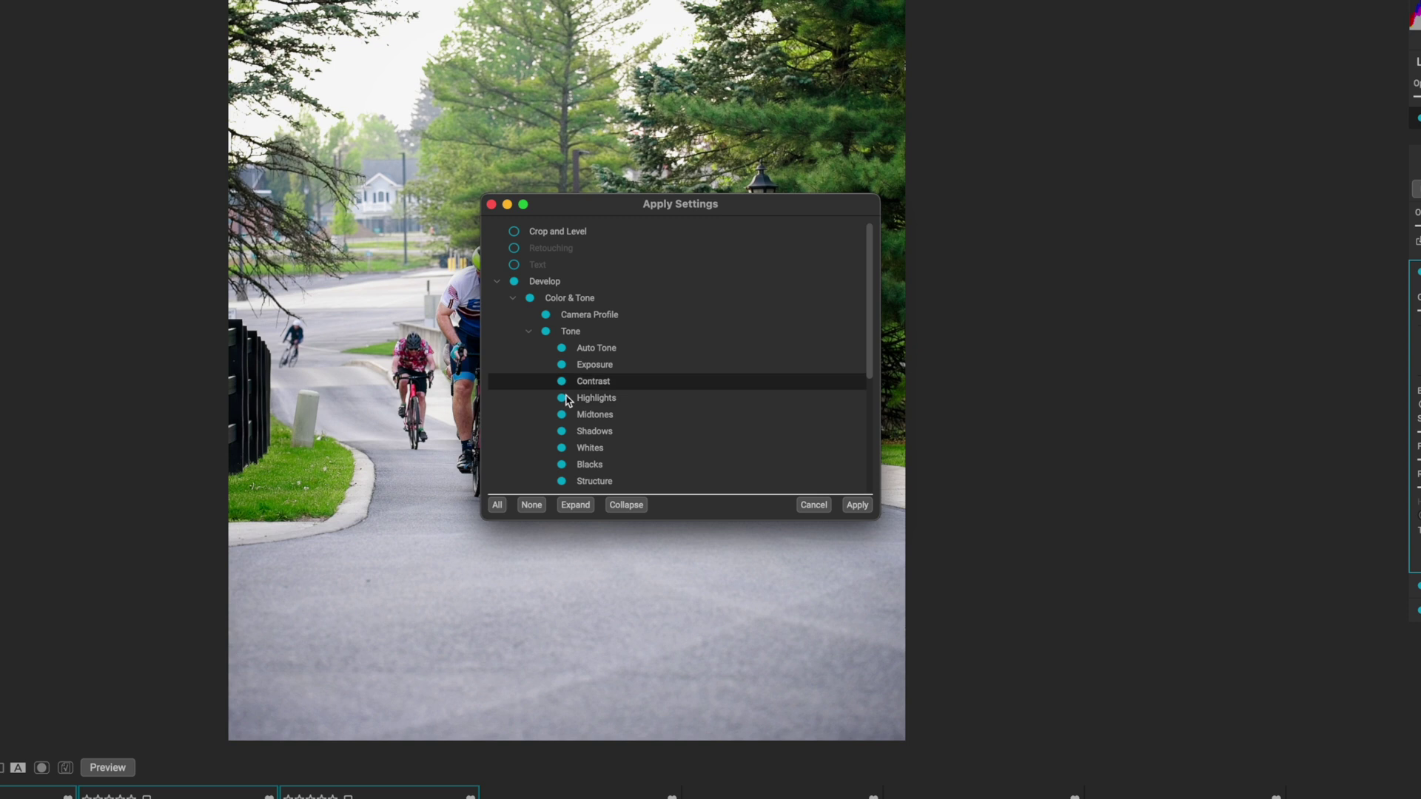
scroll(578, 342, "down", 1)
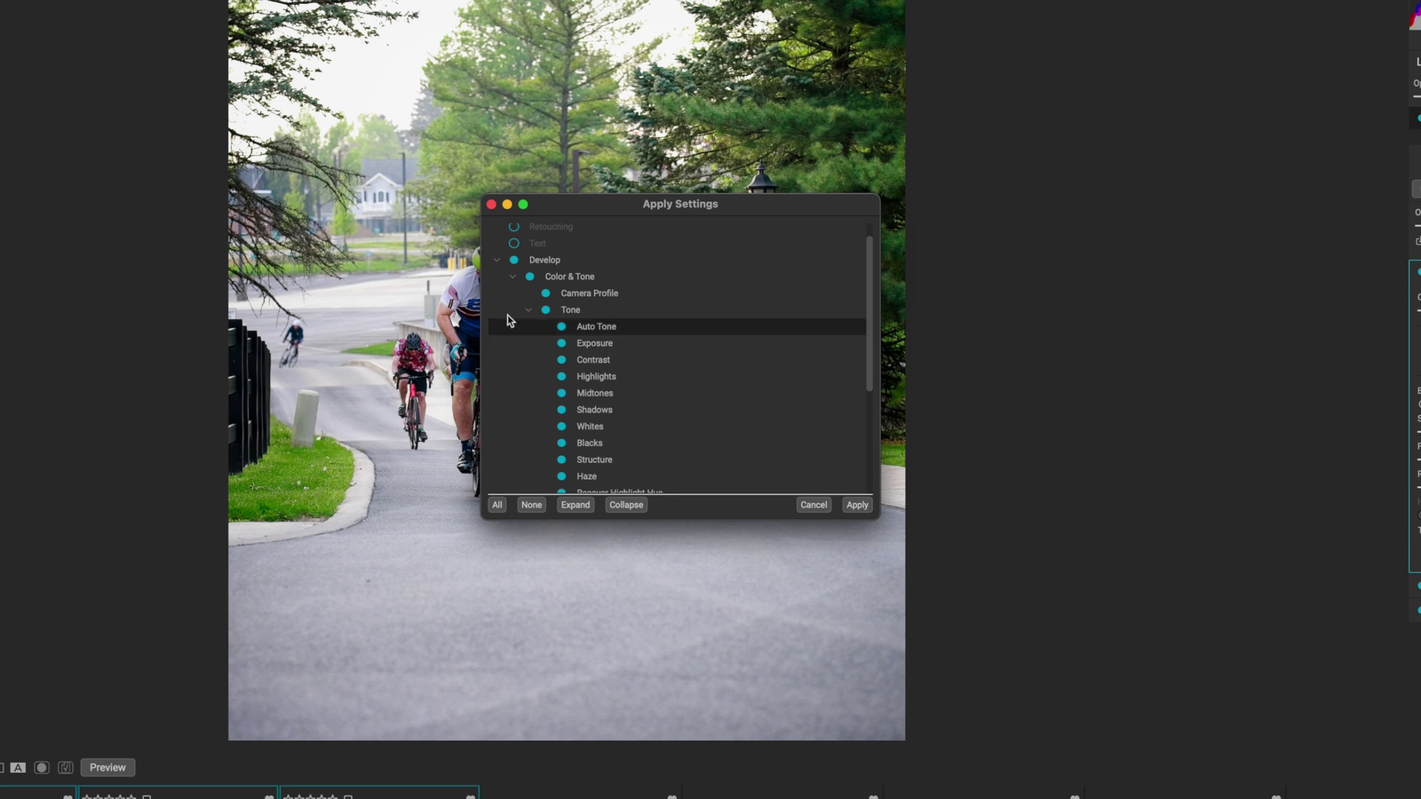
scroll(522, 315, "down", 2)
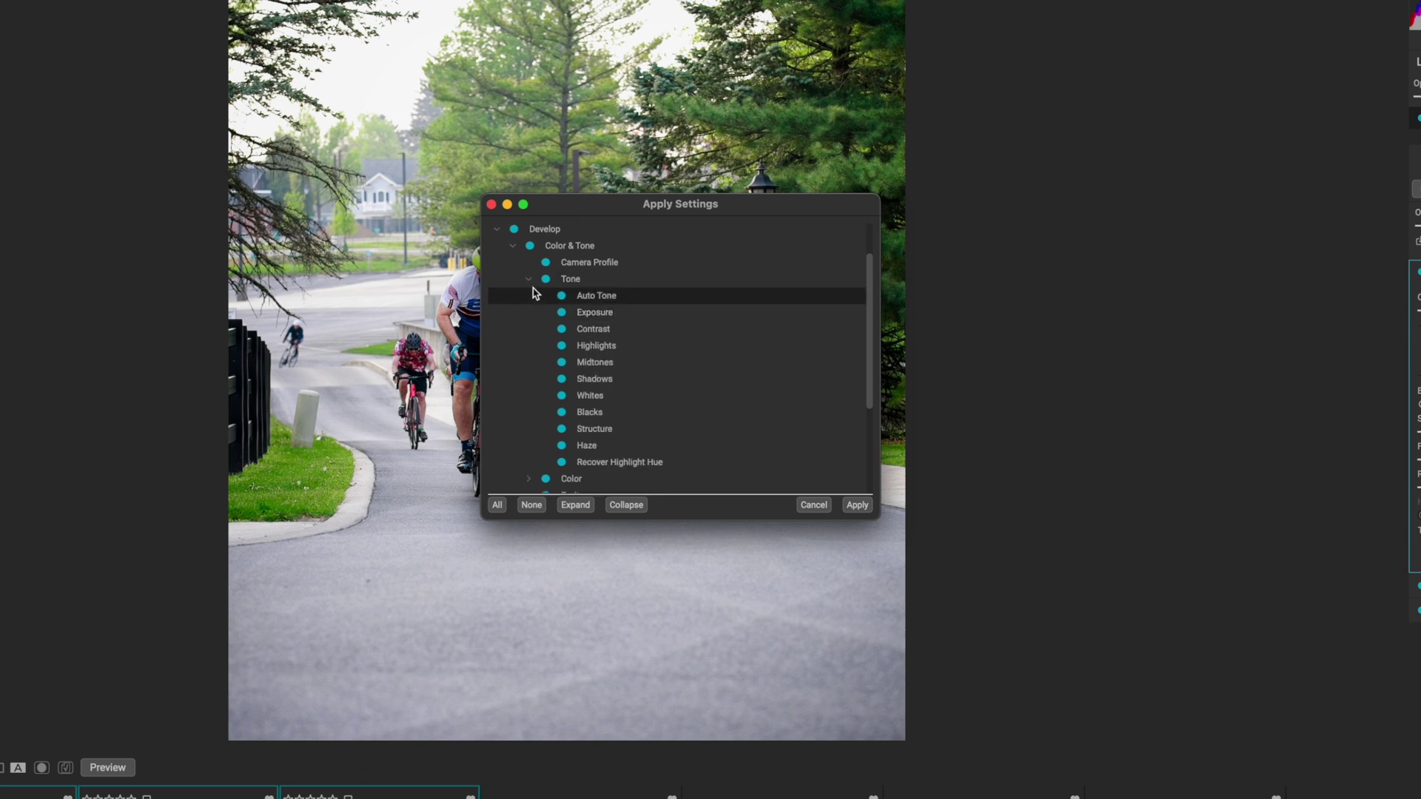
left_click(529, 279)
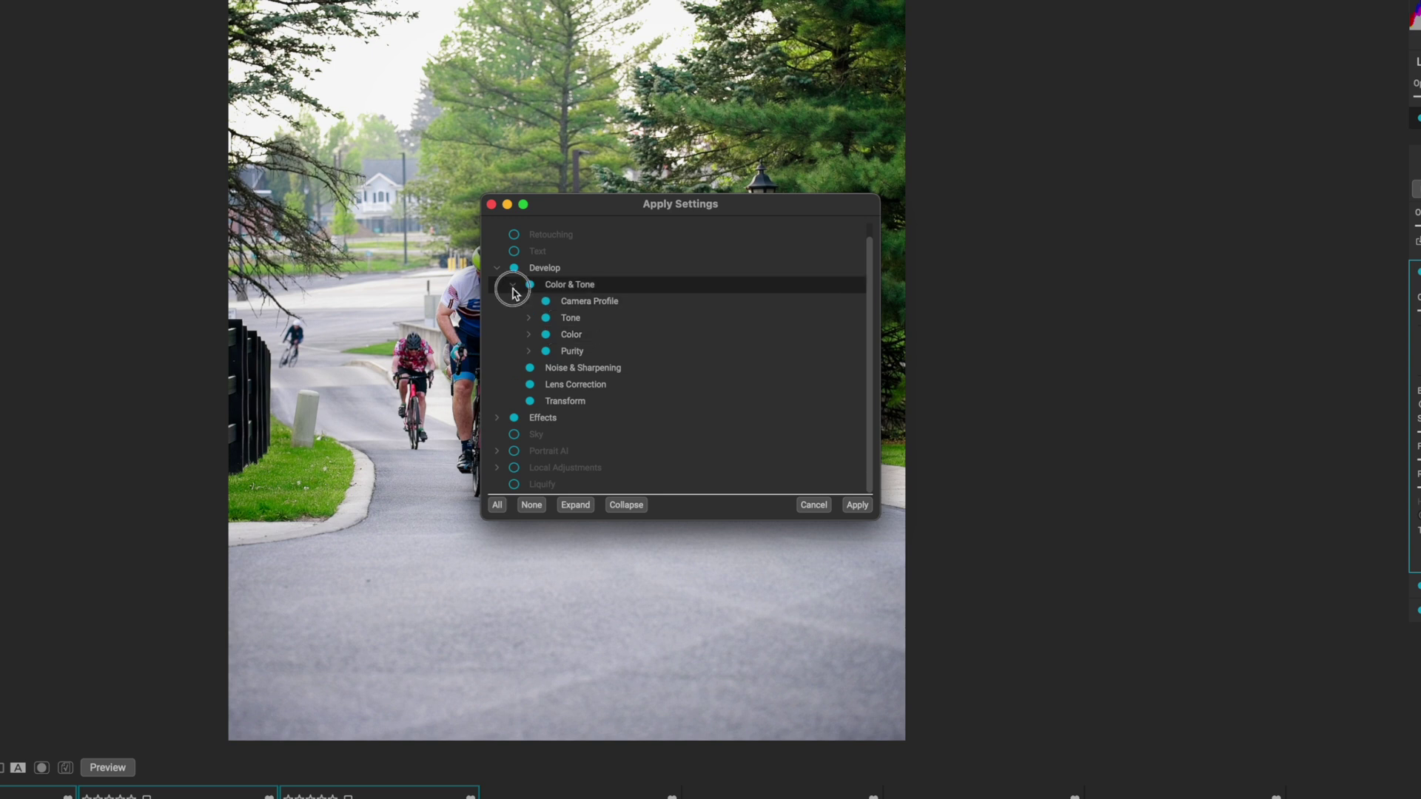
left_click(512, 286)
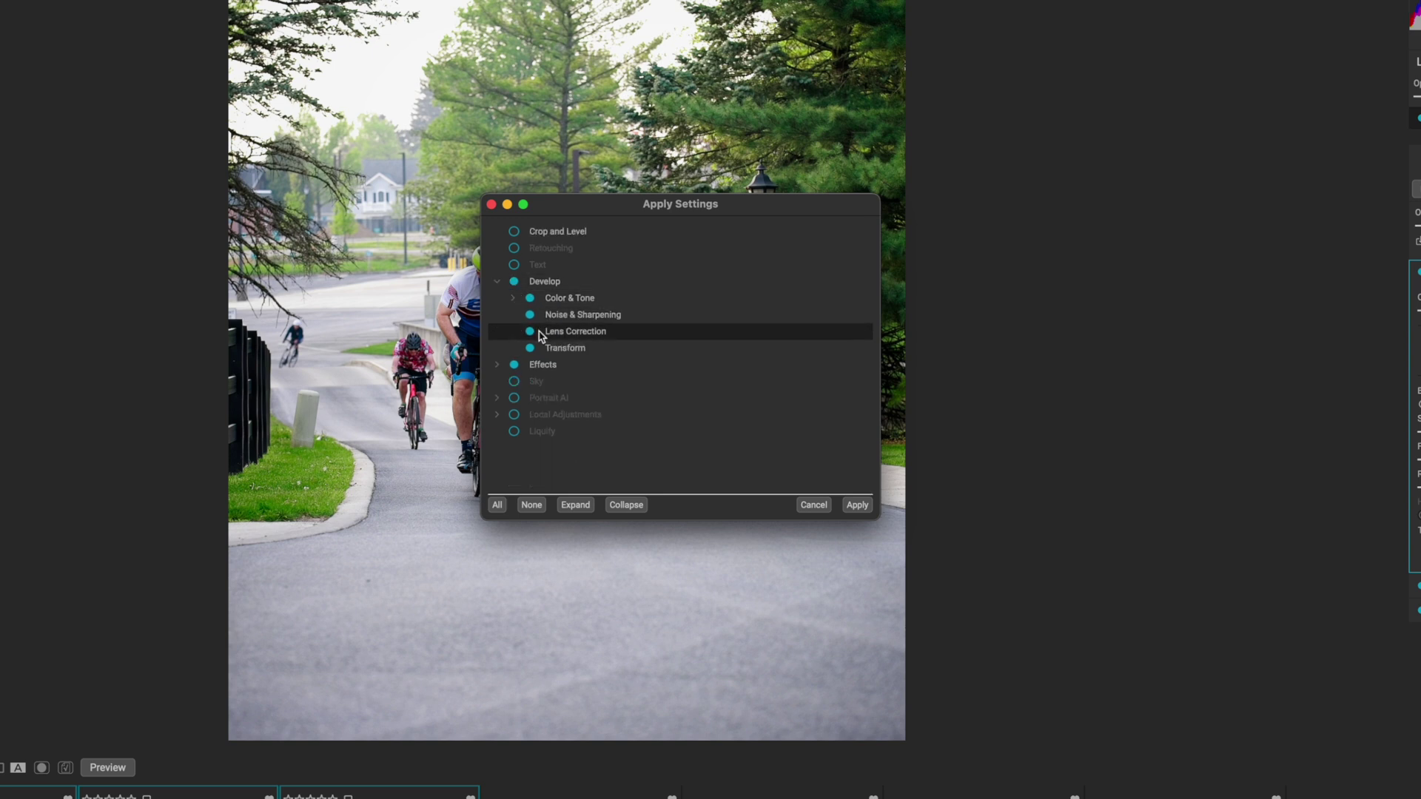
left_click(495, 281)
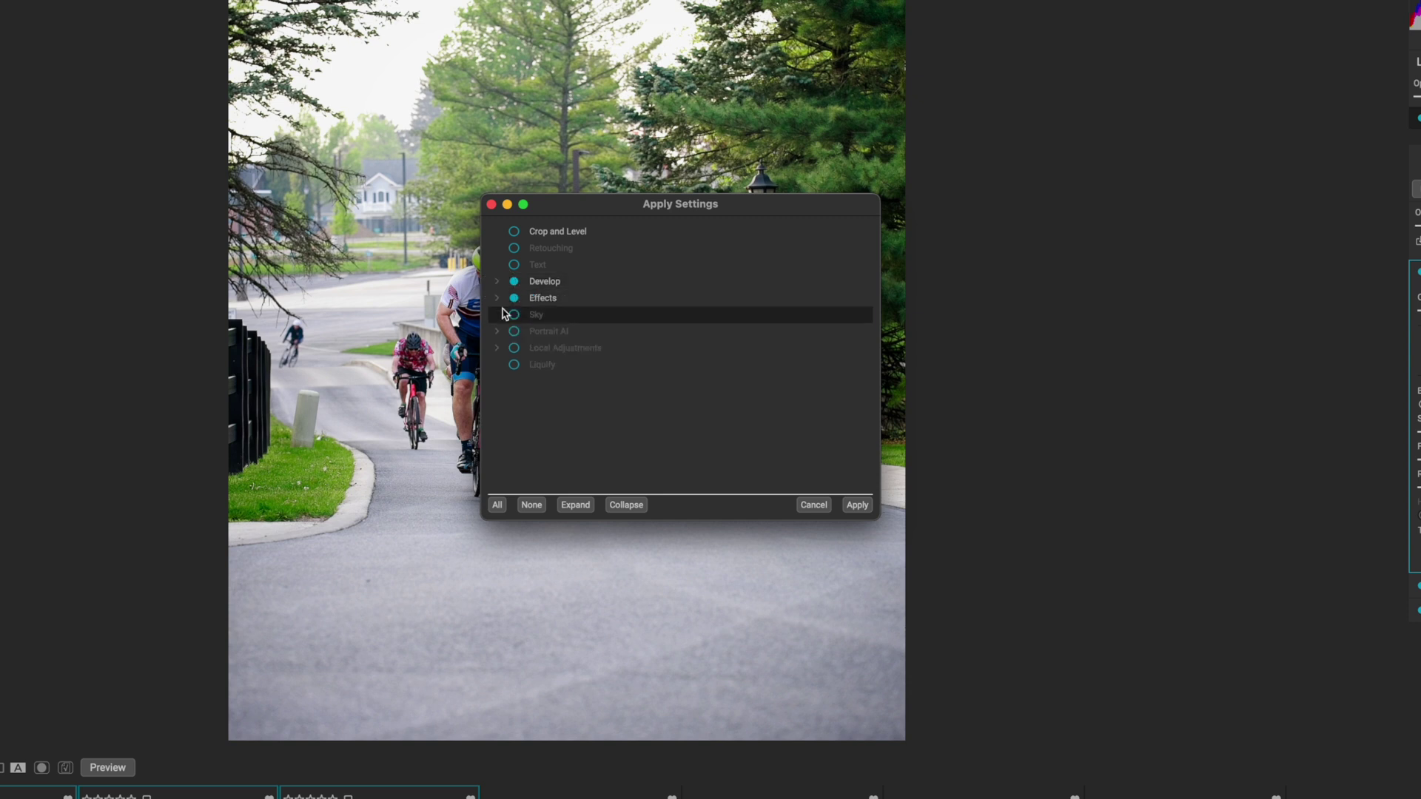
left_click(499, 301)
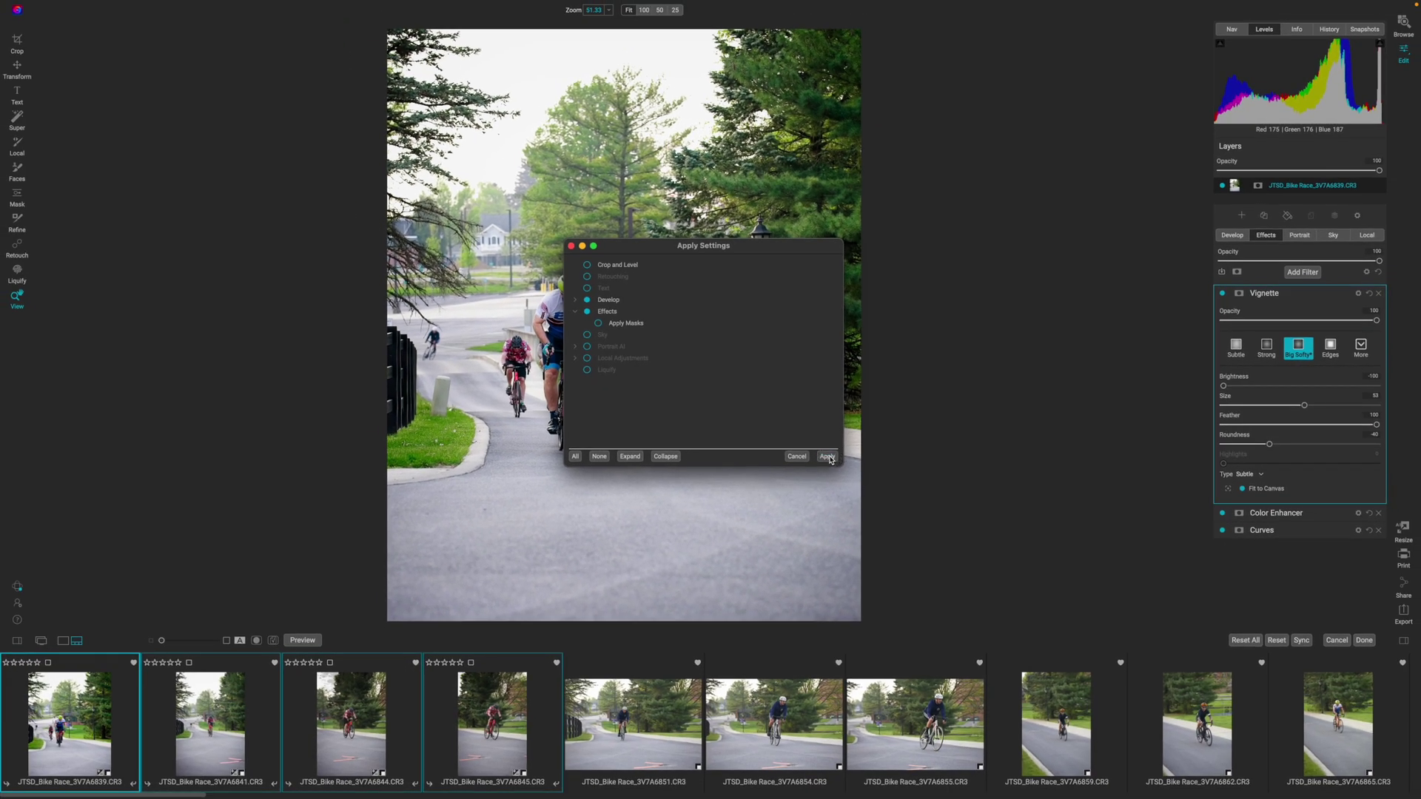
- Apply the checked Develop and Effects settings to the three other selected race photos
left_click(838, 476)
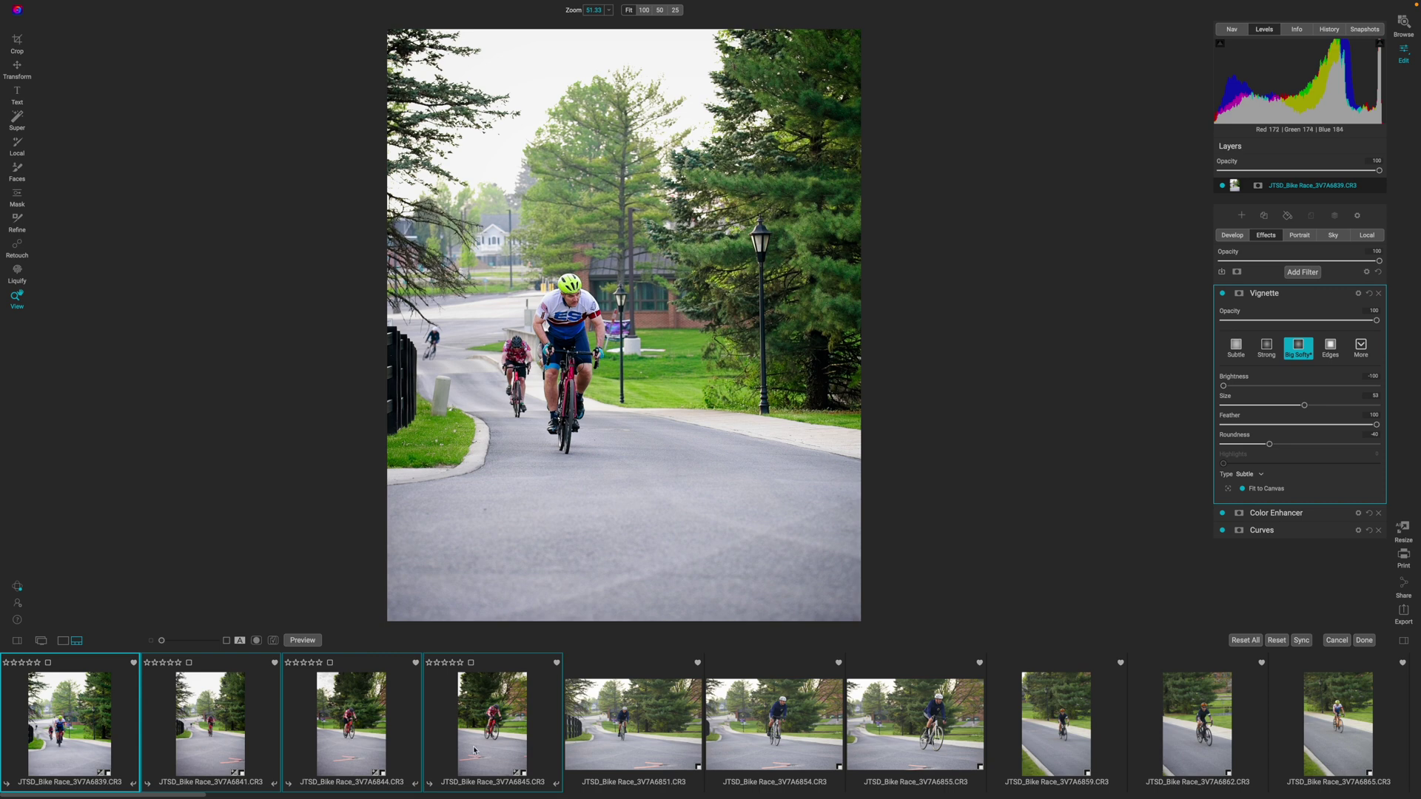
left_click(212, 720)
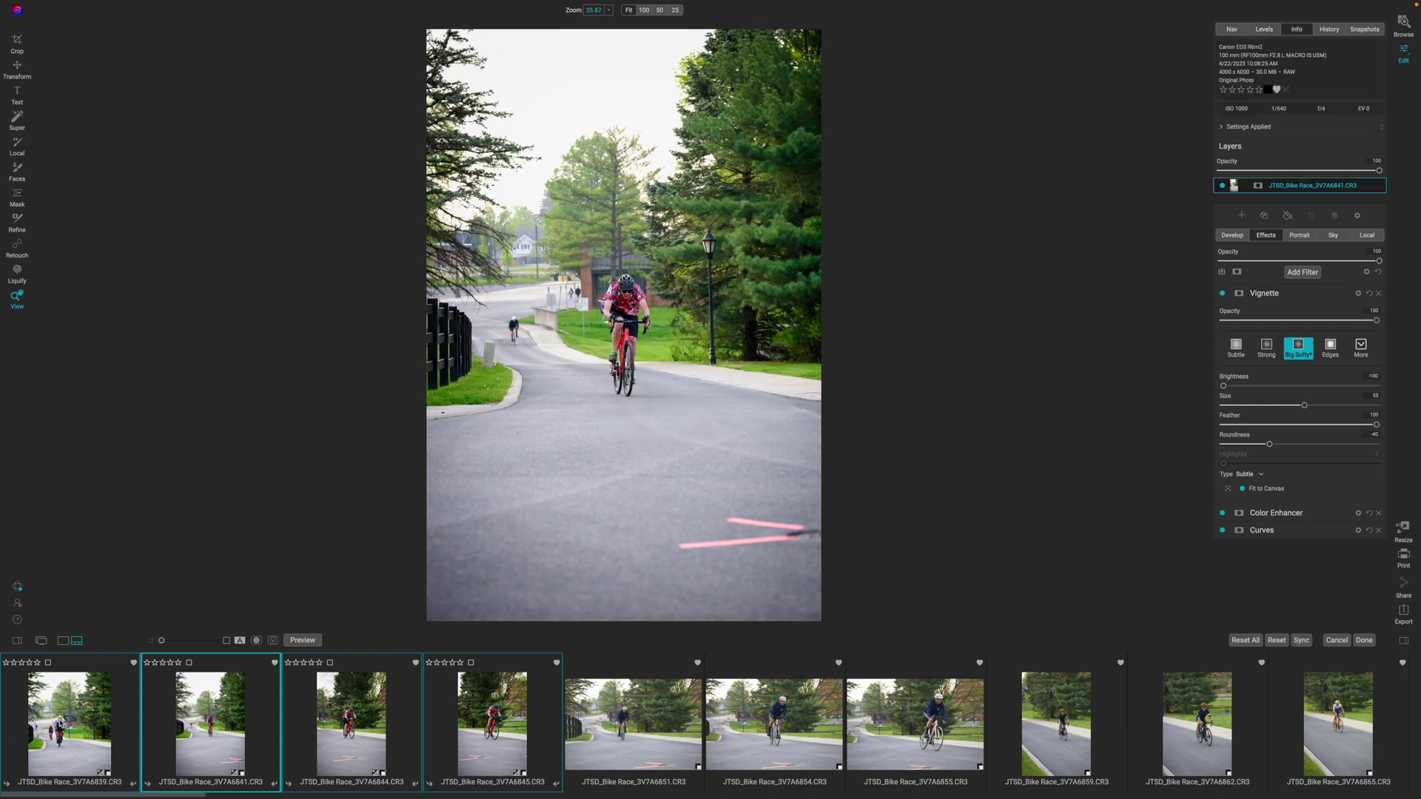
left_click(61, 723)
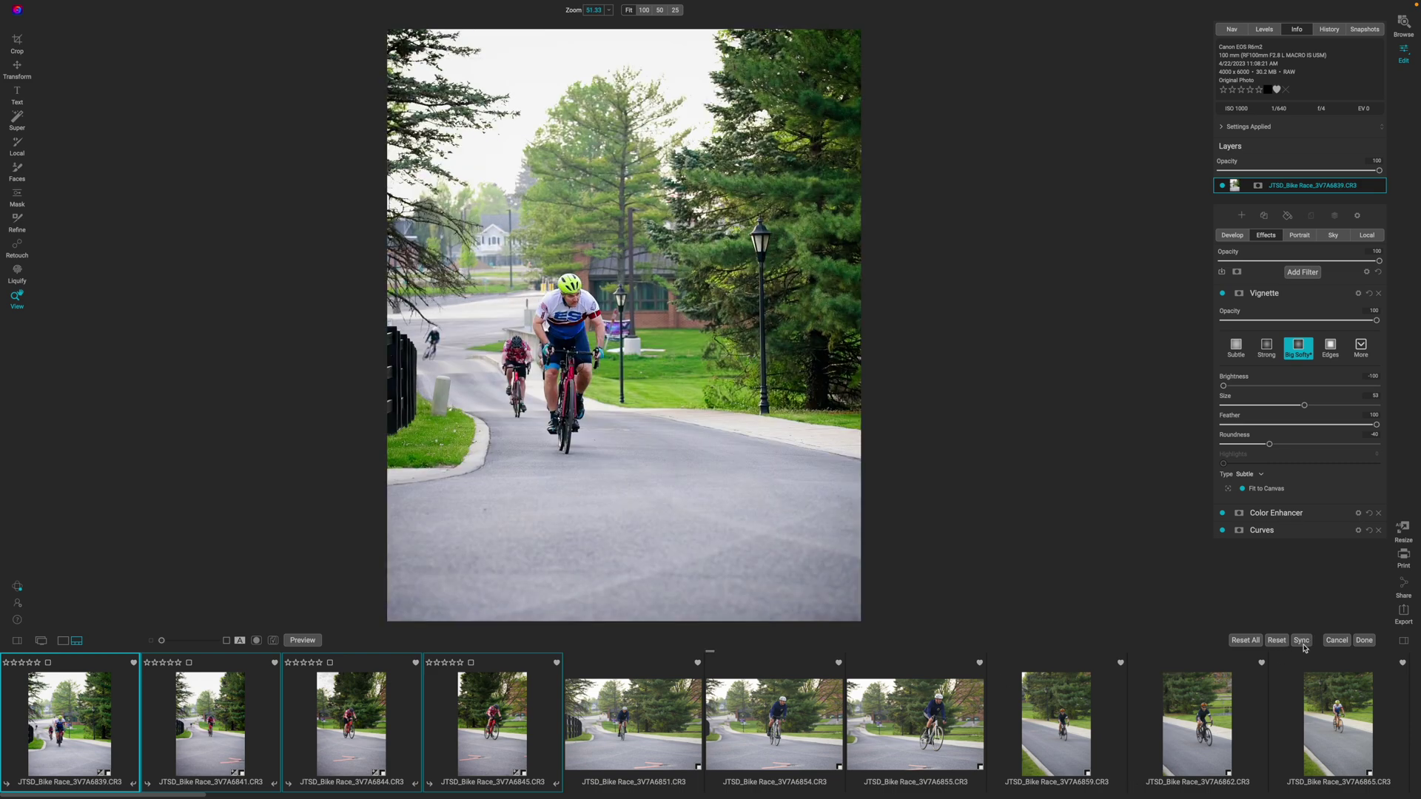
- Sync only Crop and Level, with Develop unchecked, to the other selected race photos
left_click(1304, 641)
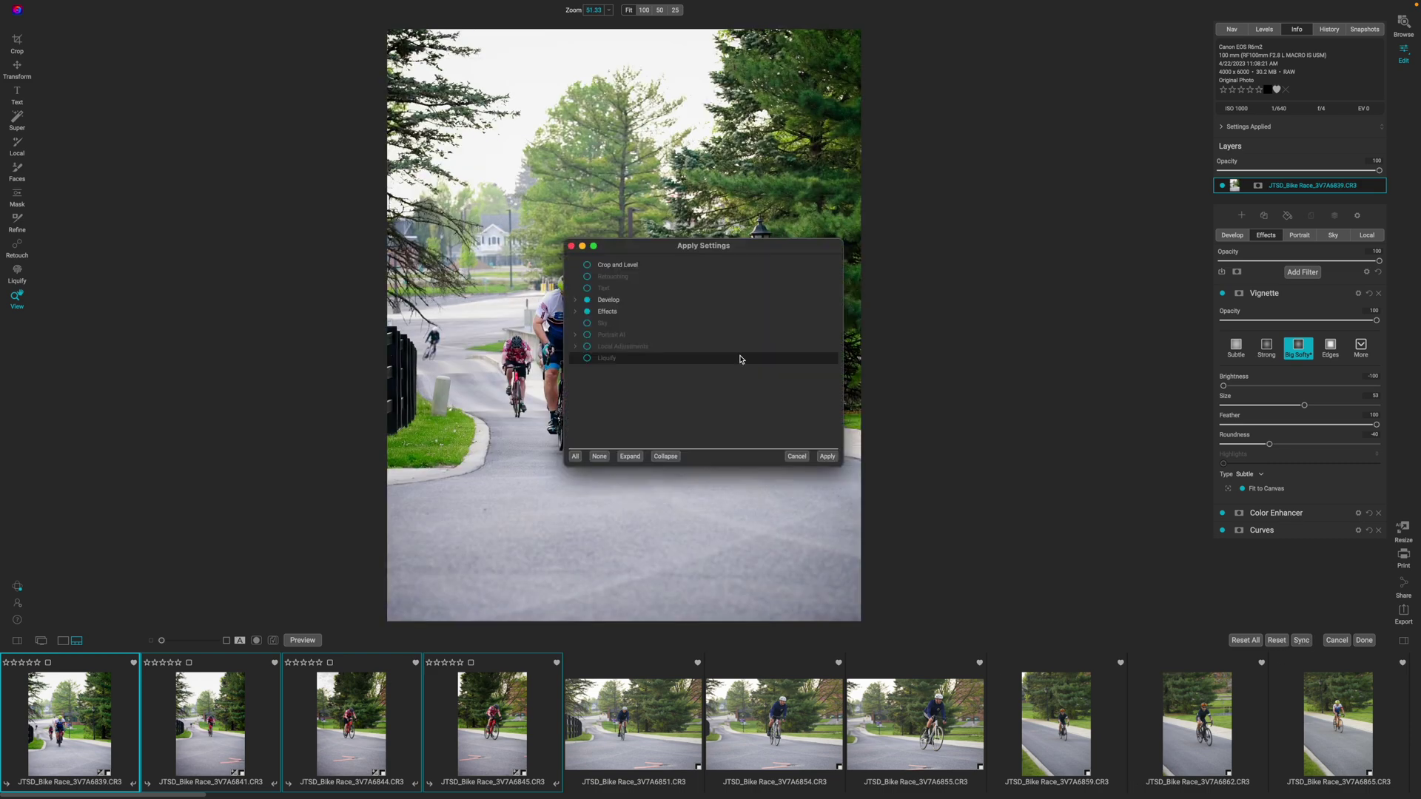
left_click(587, 299)
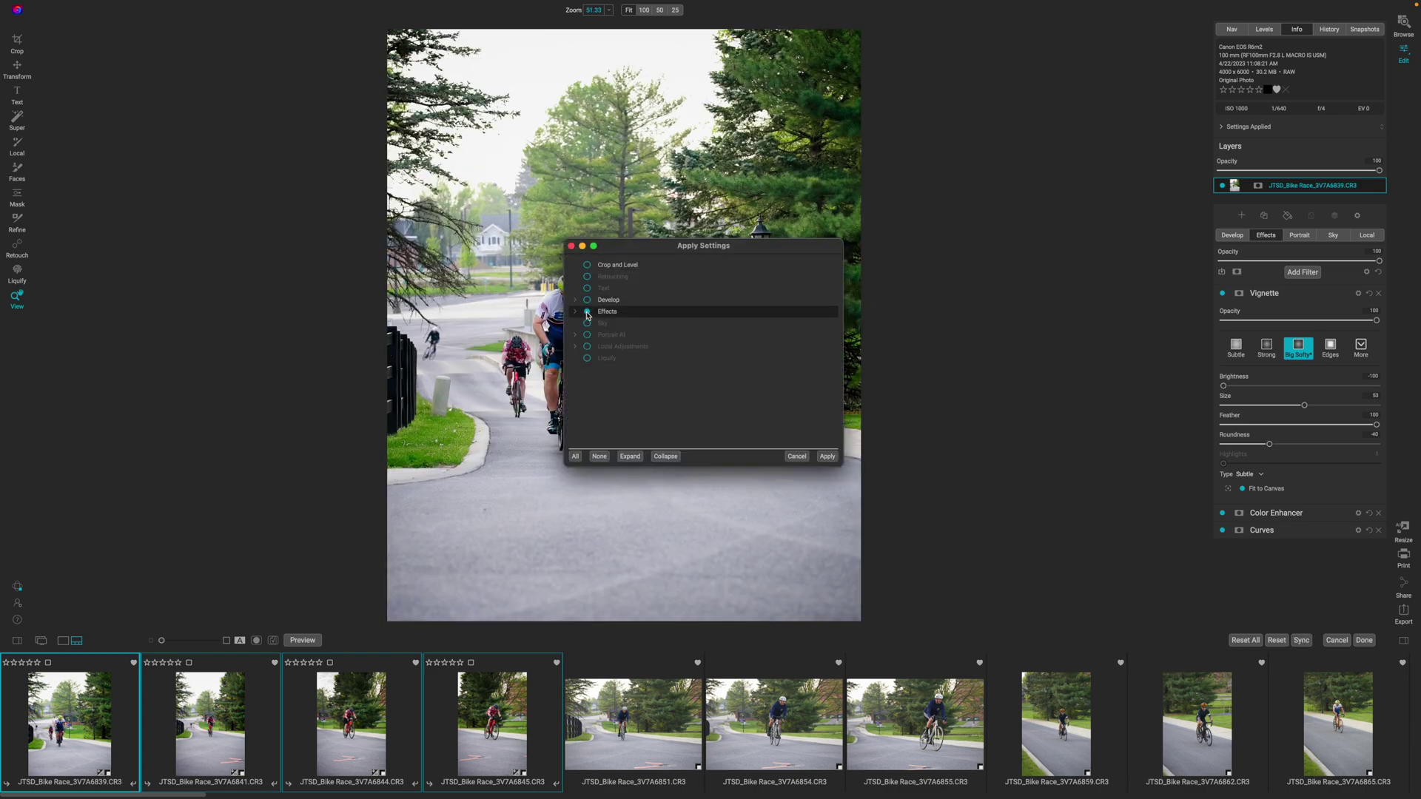
left_click(586, 265)
left_click(829, 457)
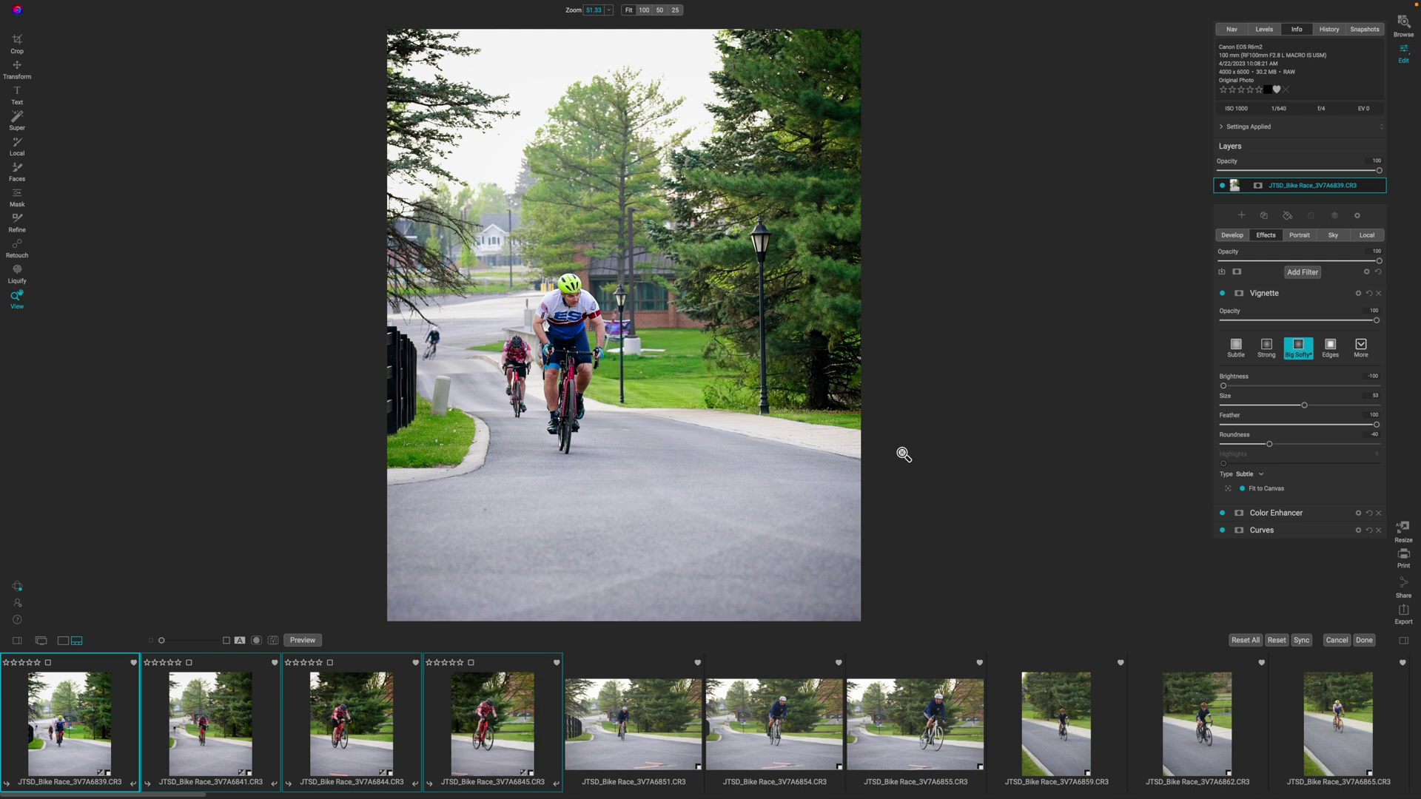
left_click(210, 716)
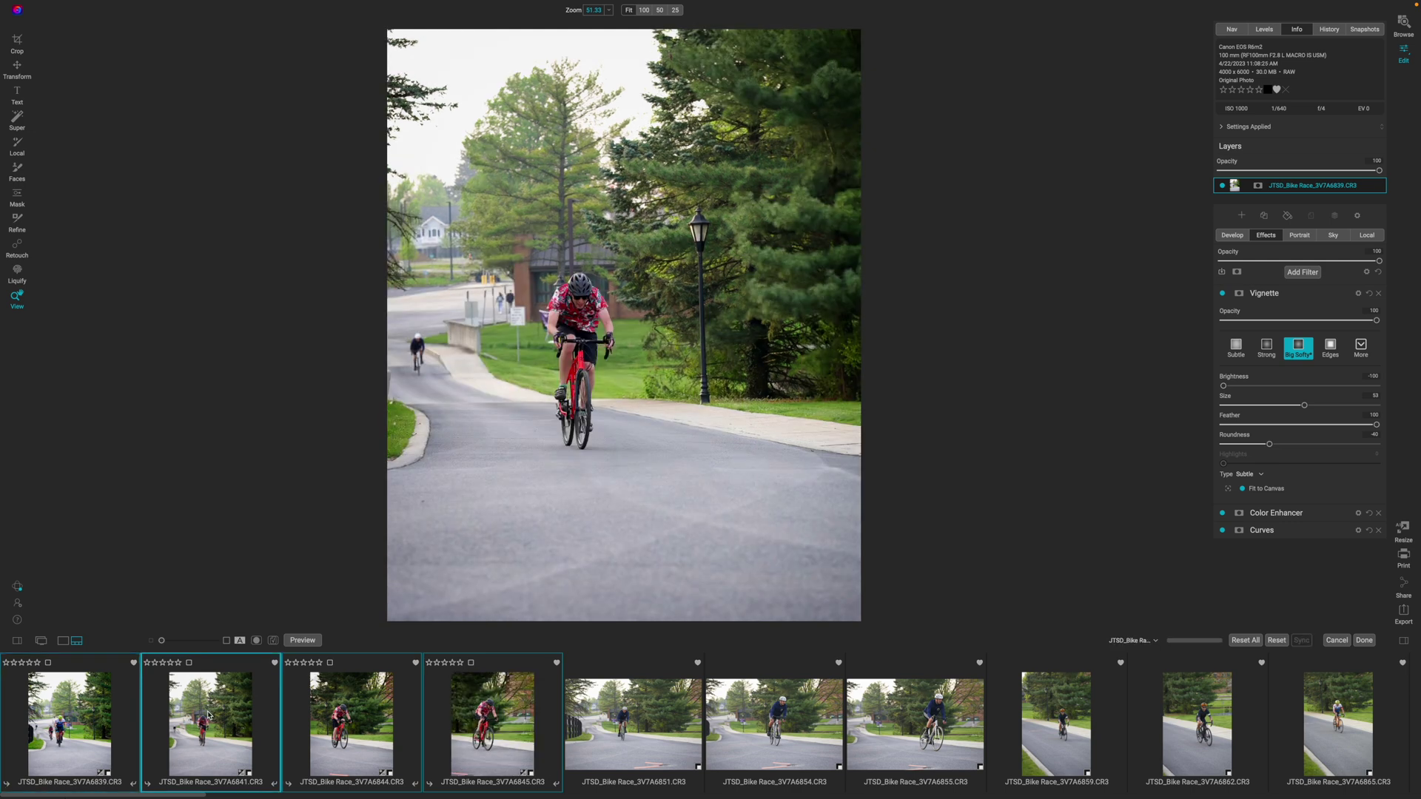
- On 3V7A6844, shift the photo down within its 4x5 crop for more headroom and apply it
left_click(372, 713)
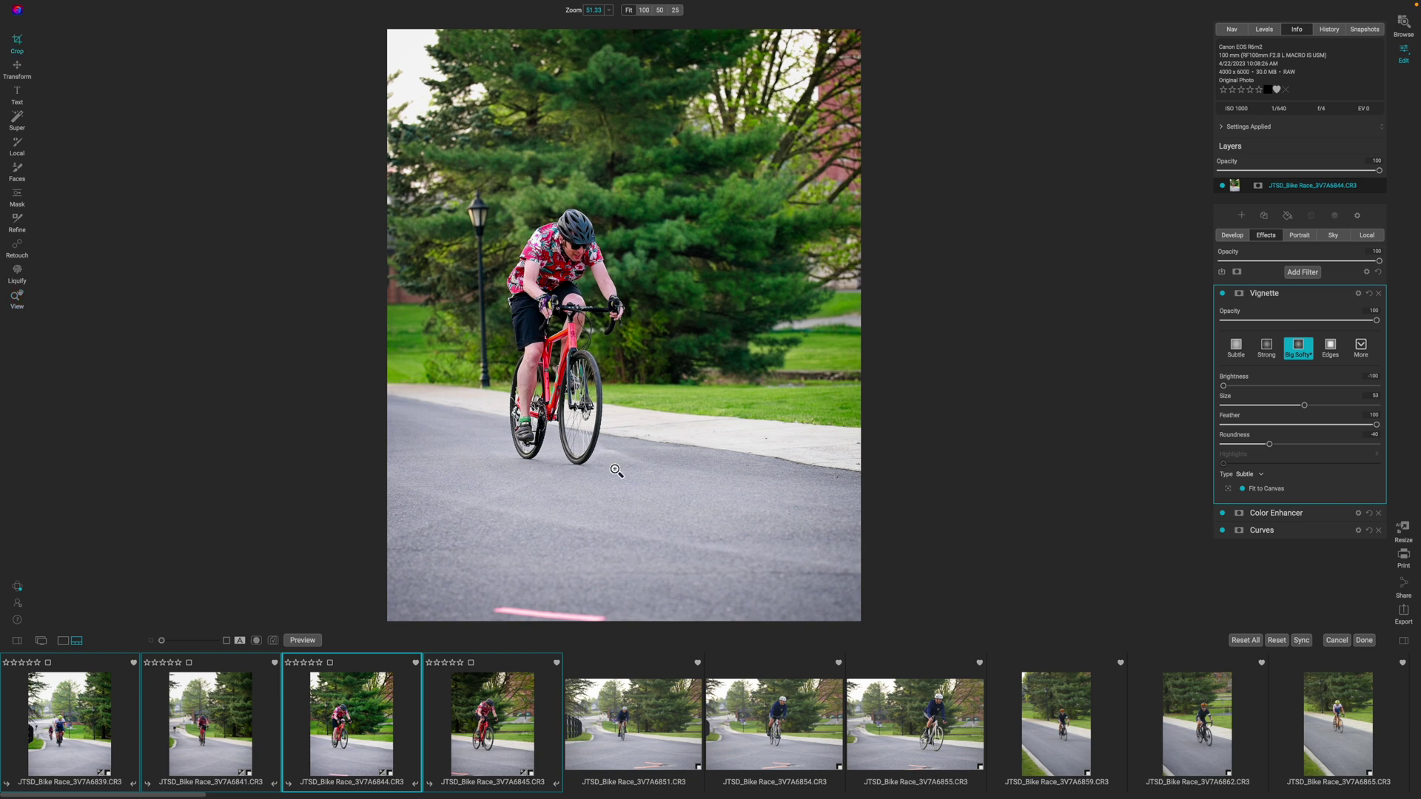
key("c")
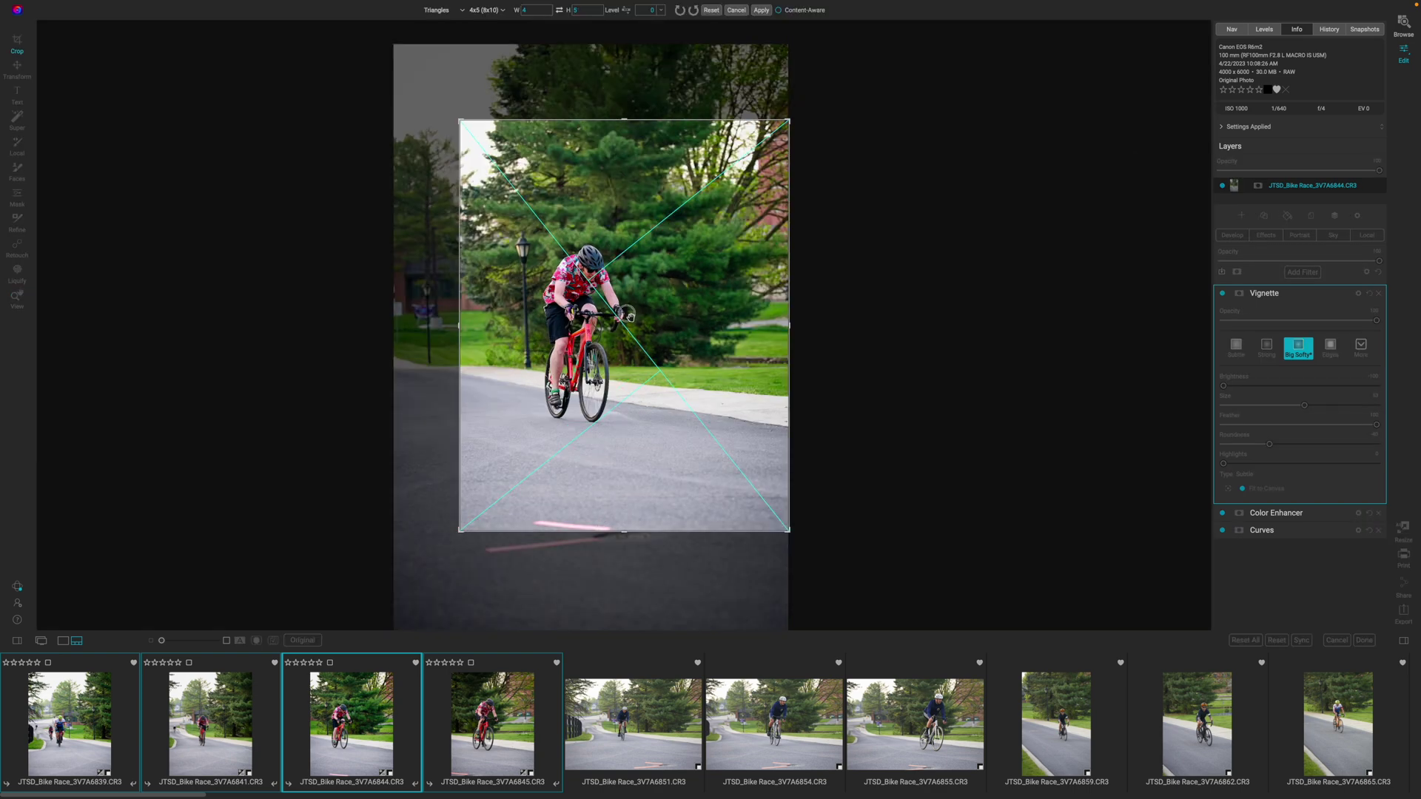
left_click_drag(627, 315, 628, 330)
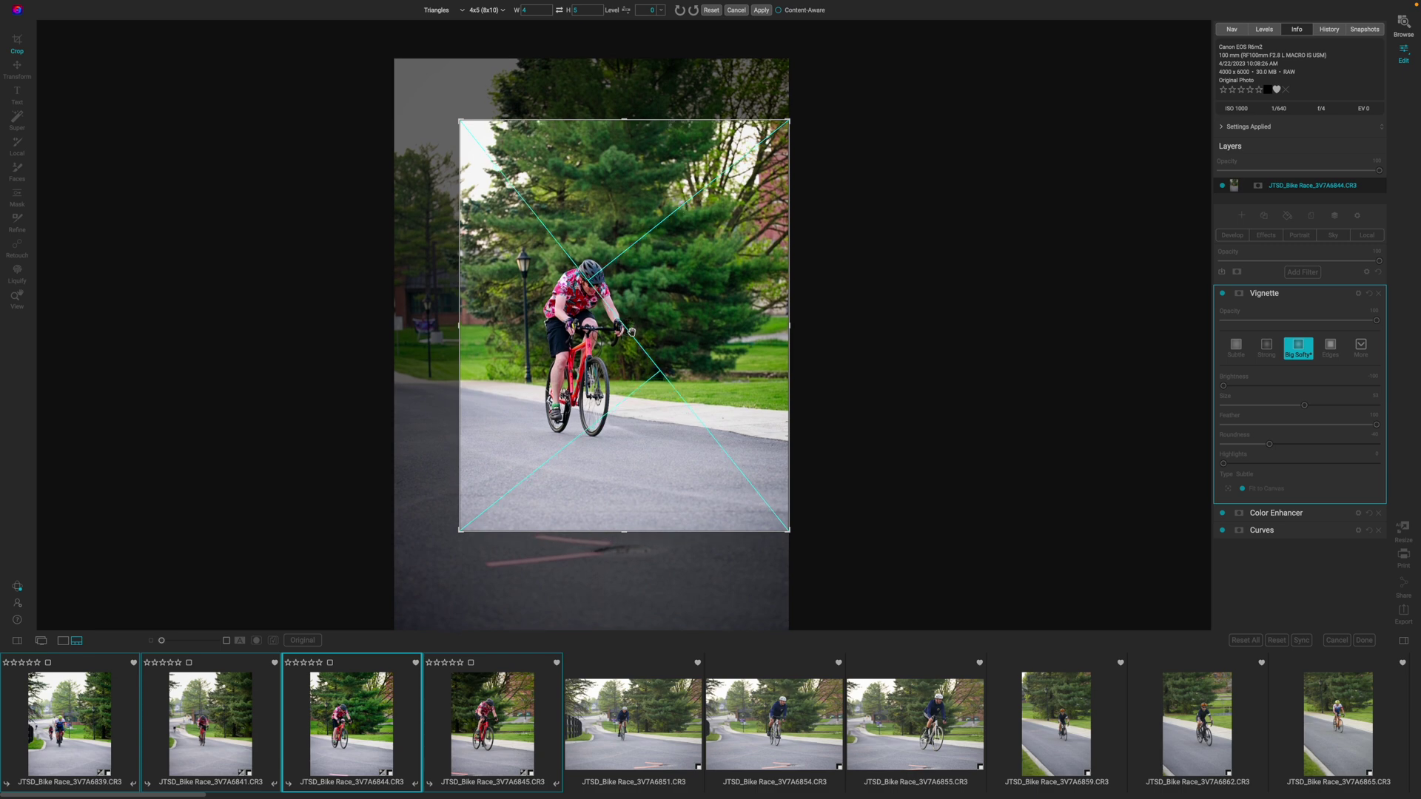
left_click(760, 9)
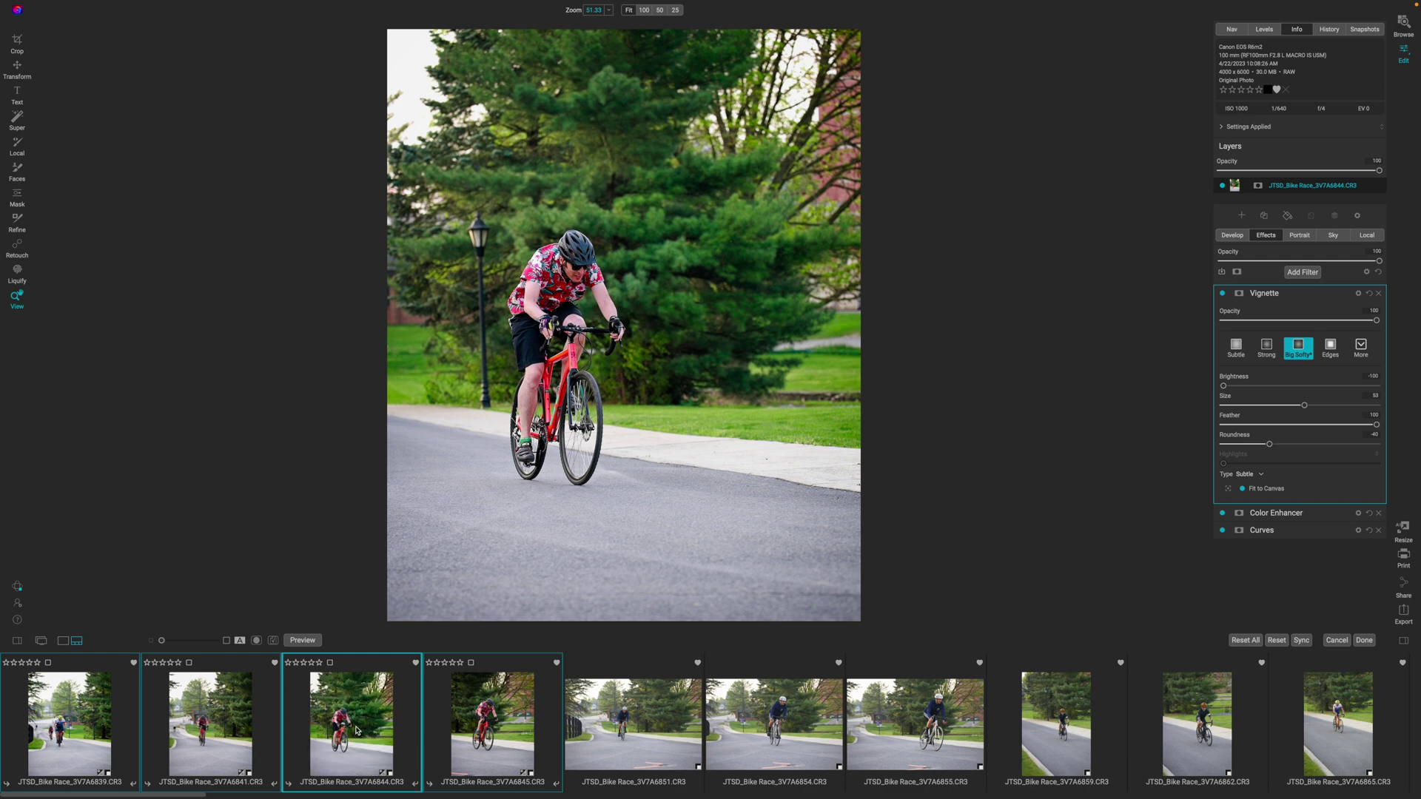
left_click(500, 735)
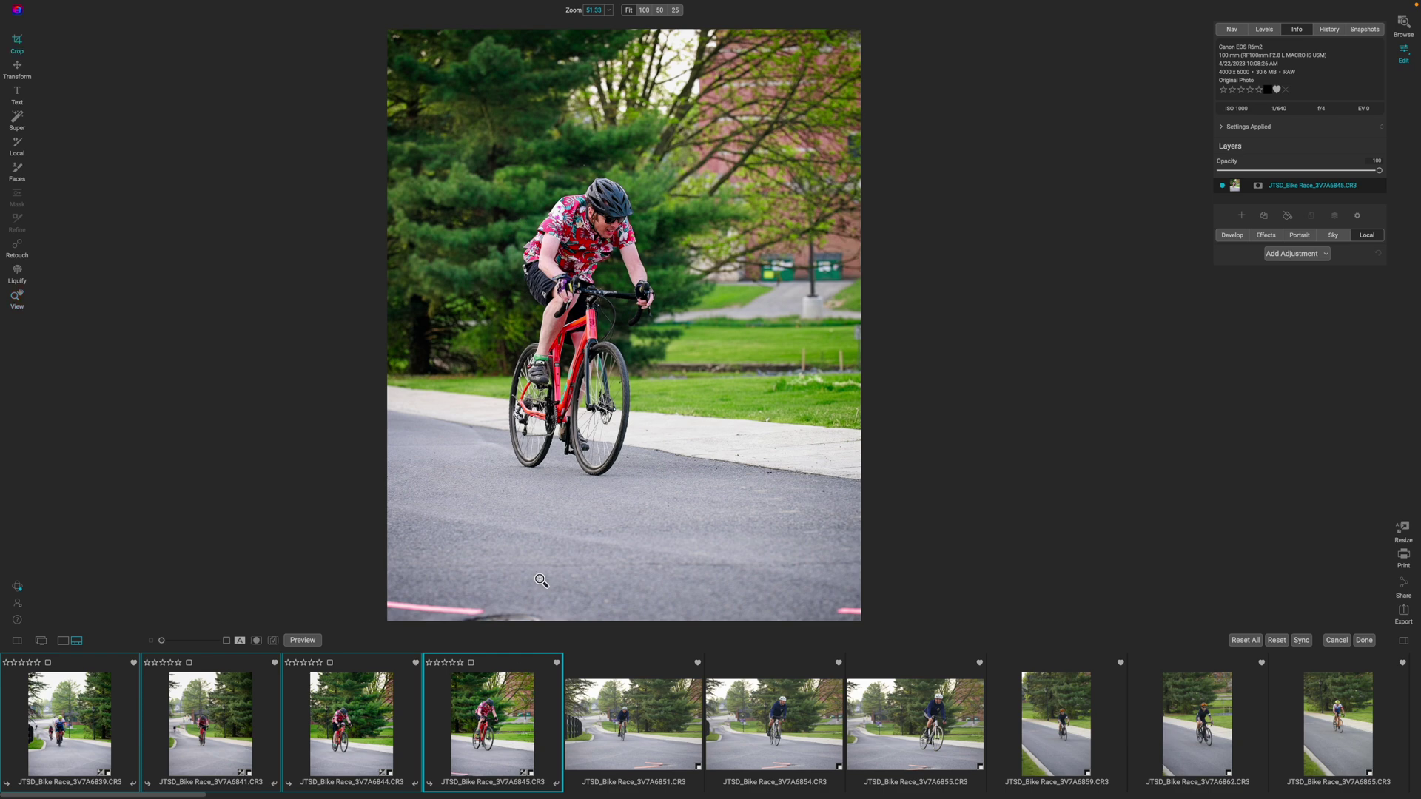
- Tighten the 3V7A6845 crop from the left and shift the photo up before committing it
key("c")
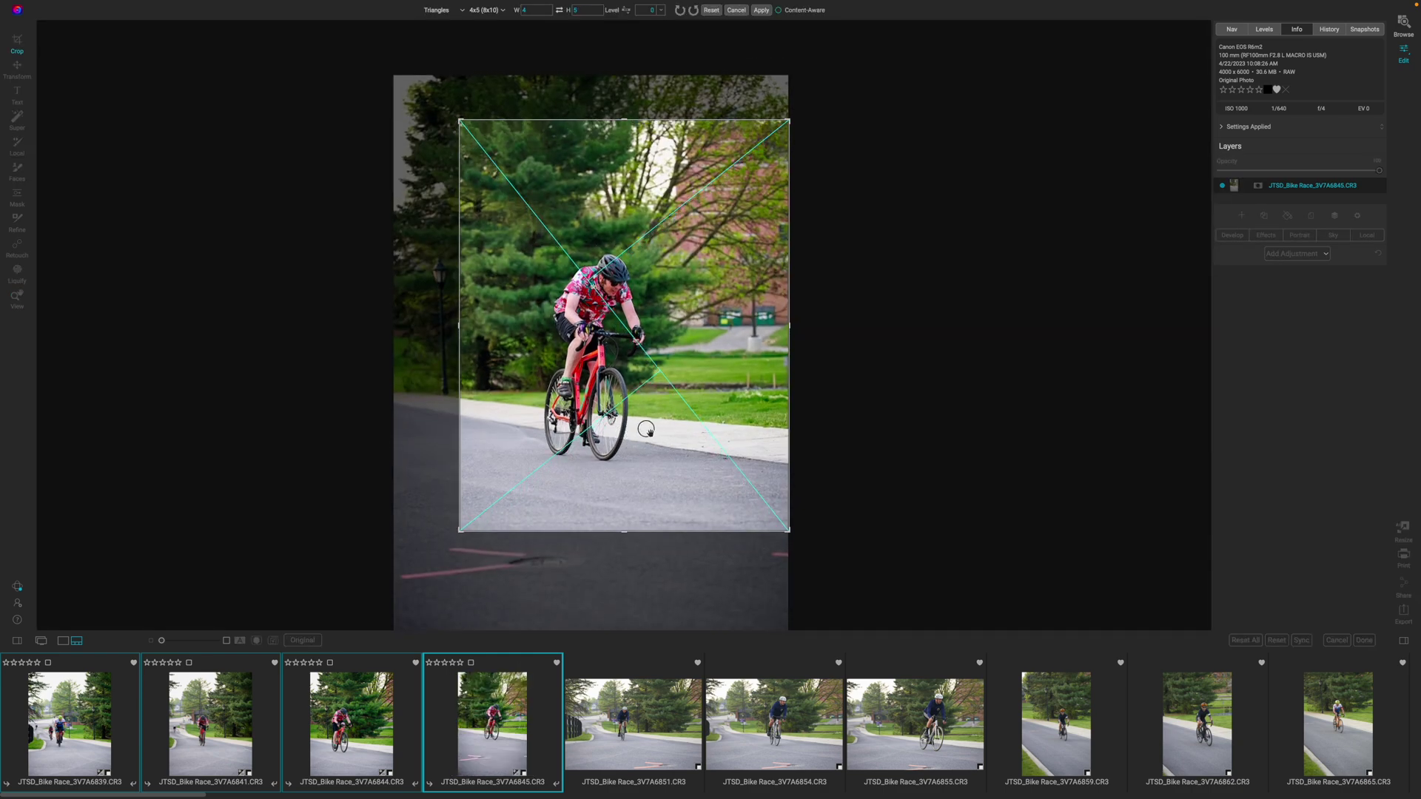
left_click_drag(460, 326, 466, 326)
left_click_drag(634, 333, 629, 322)
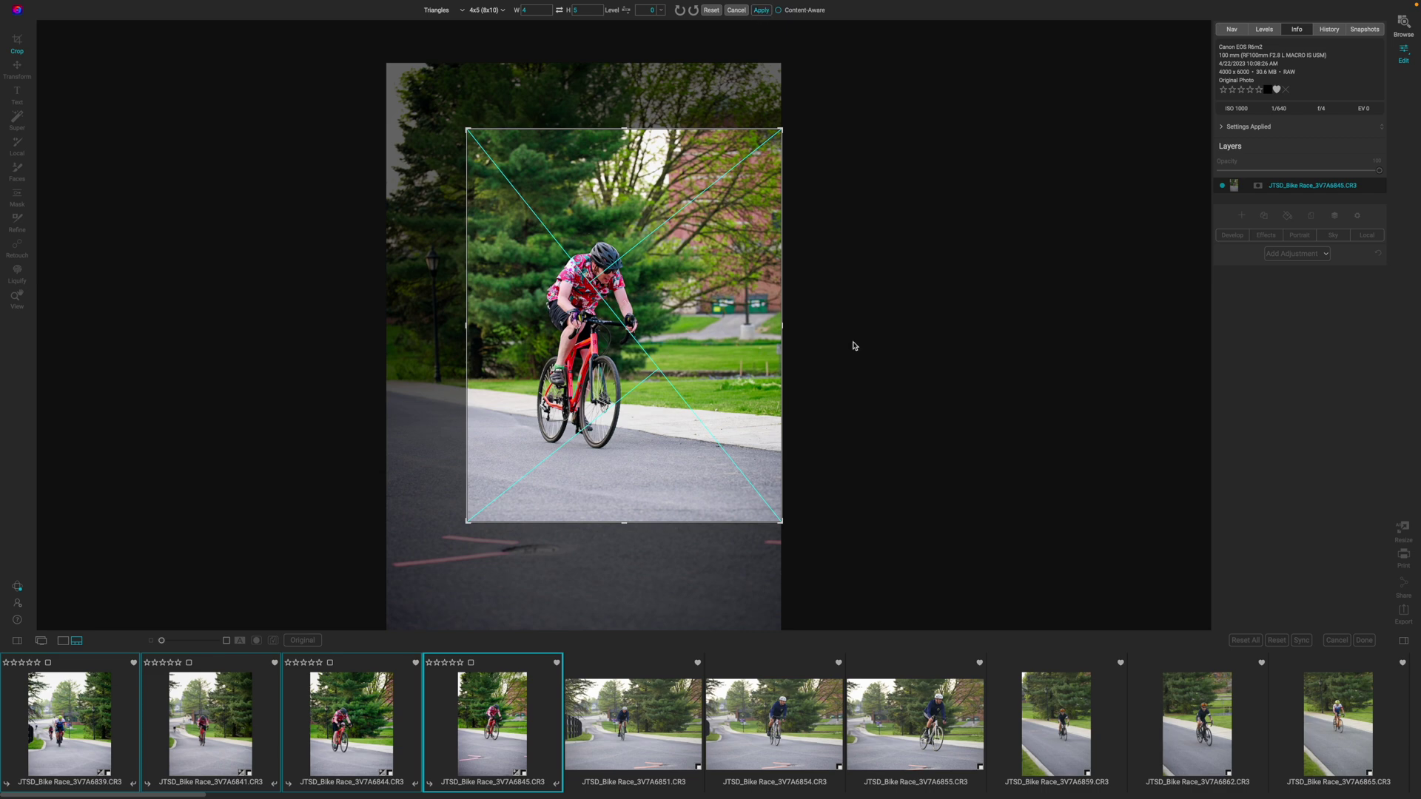
key("Return")
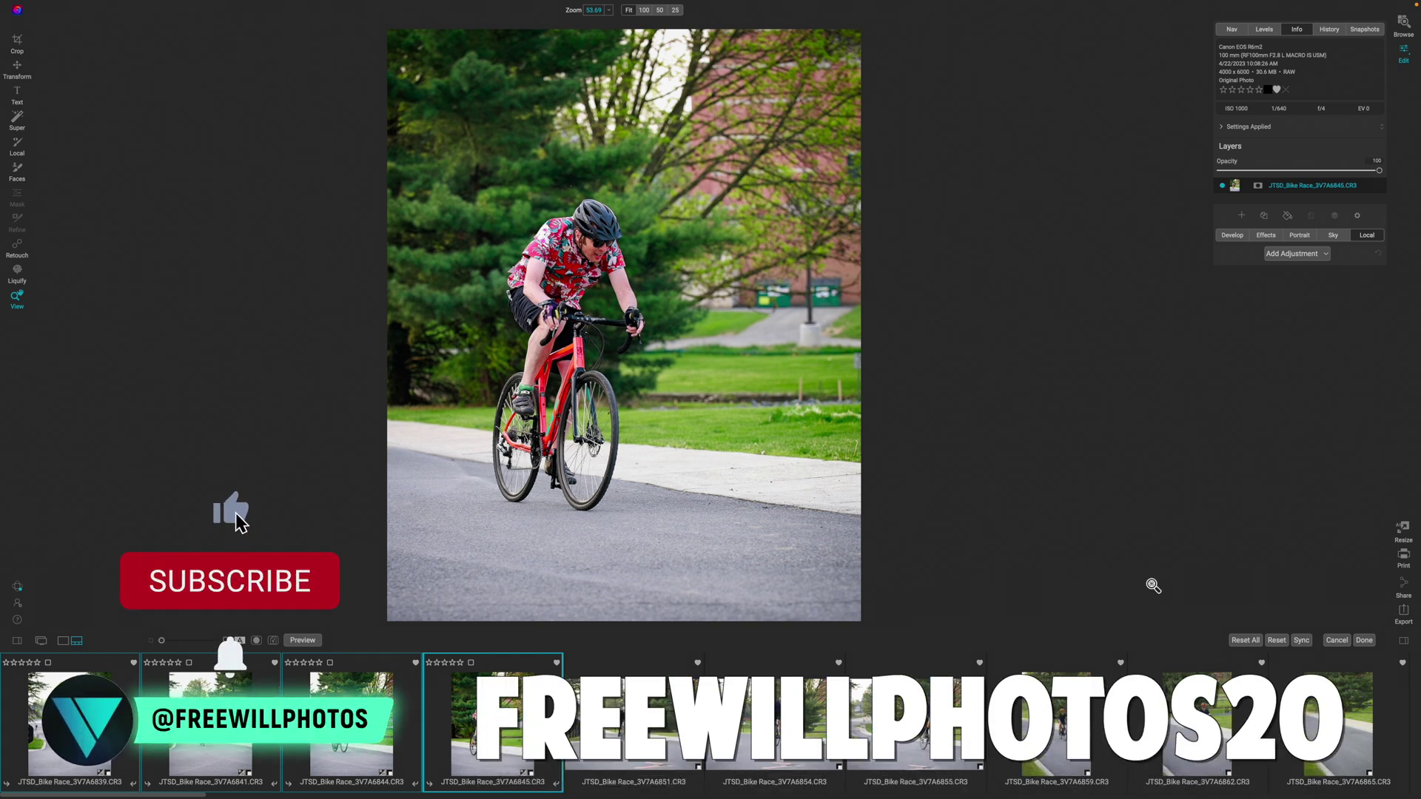
- Finish editing with Done and switch to the Browse grid of the JTSD Bike Race folder
left_click(1364, 641)
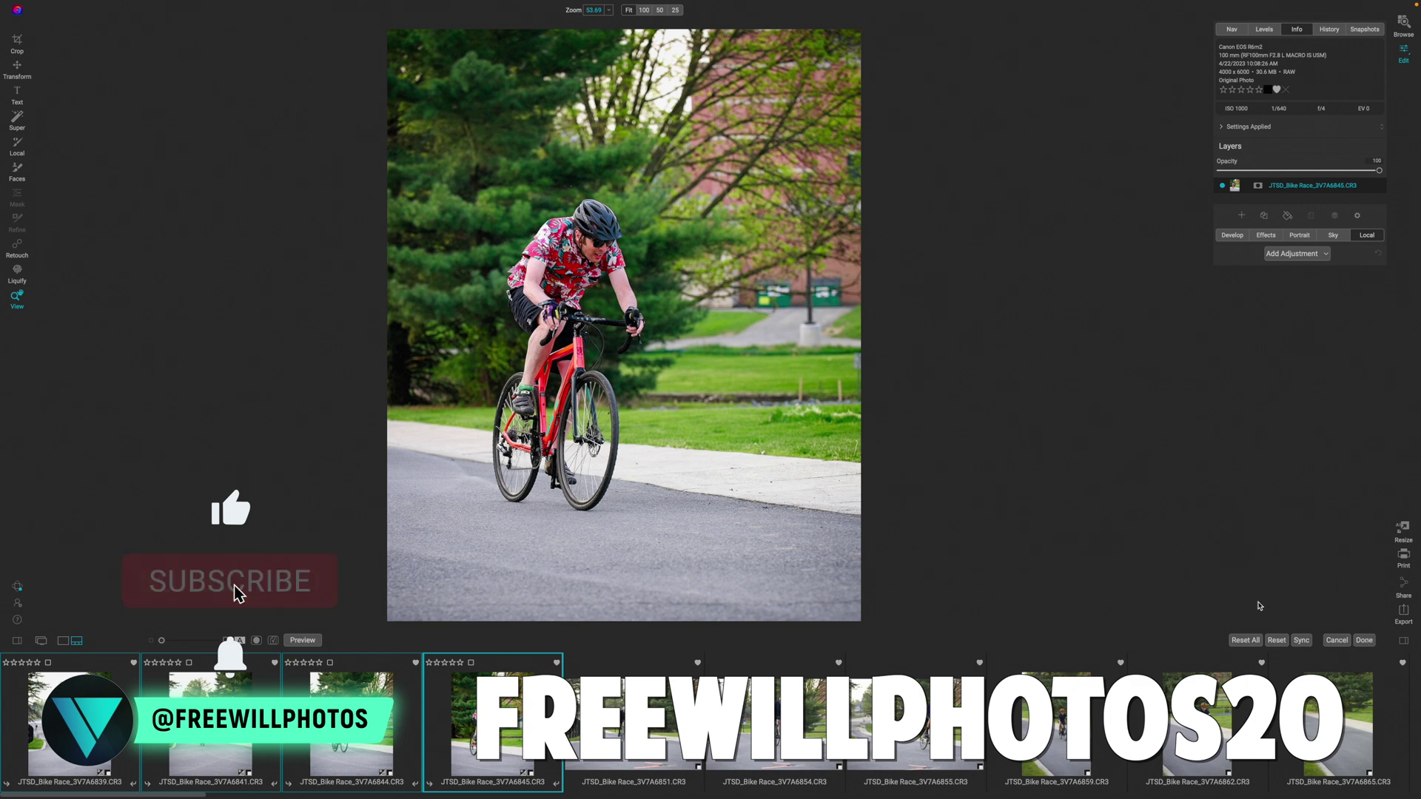
key("g")
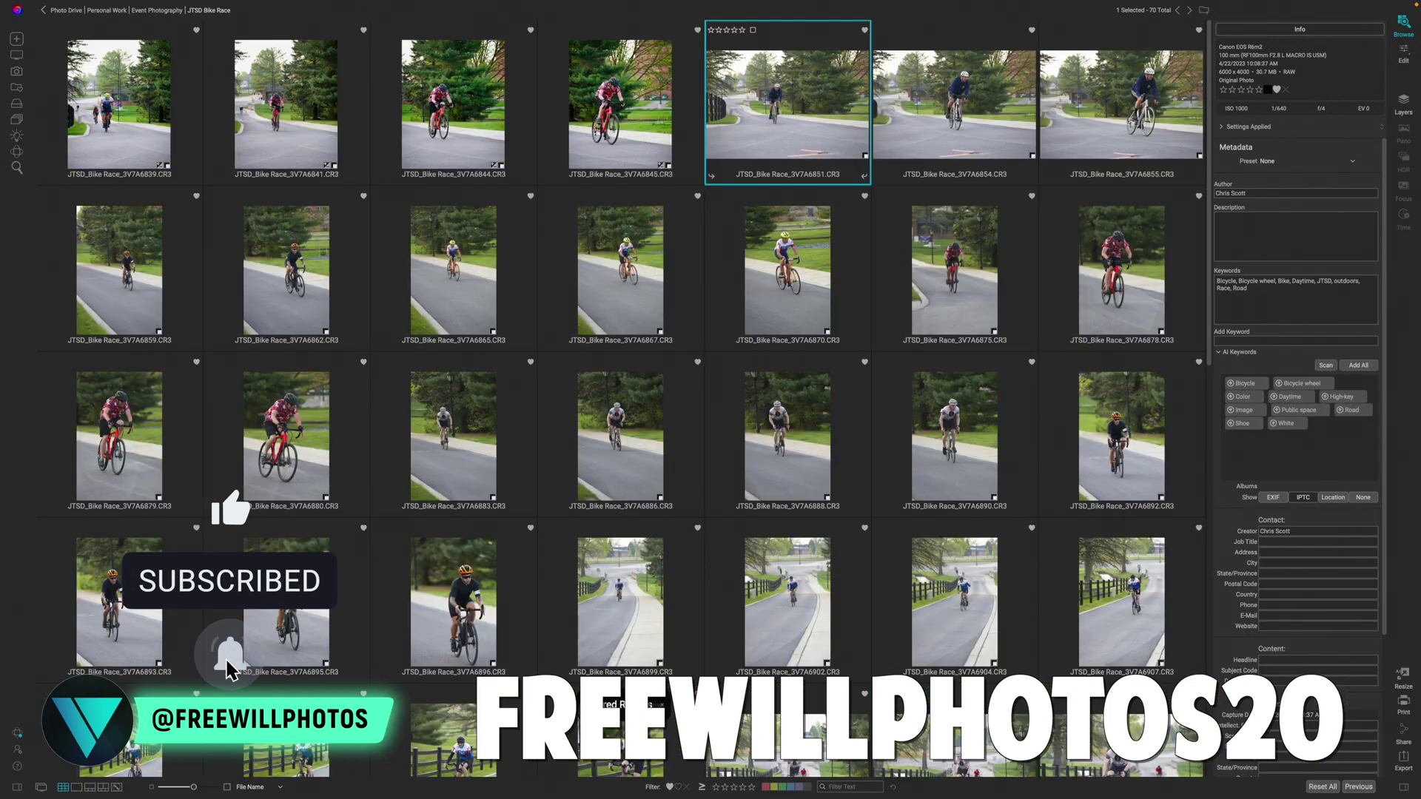